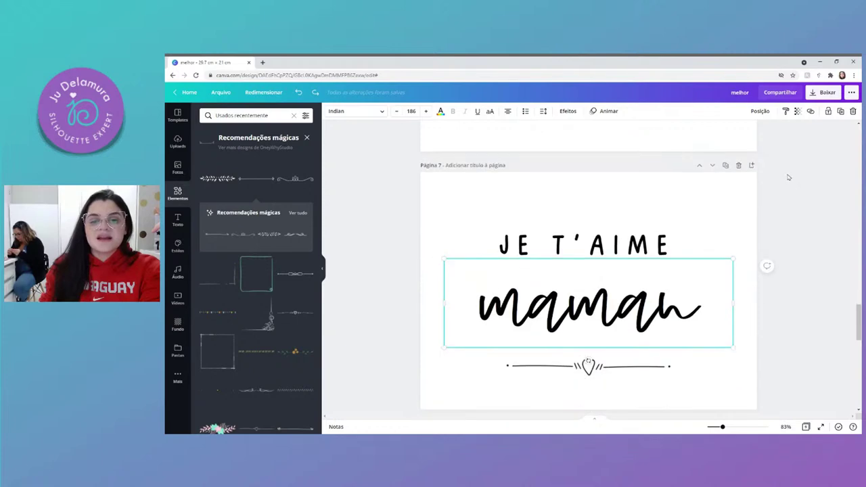
Step: Set the design's download format to PNG with a transparent background
click(829, 93)
click(833, 146)
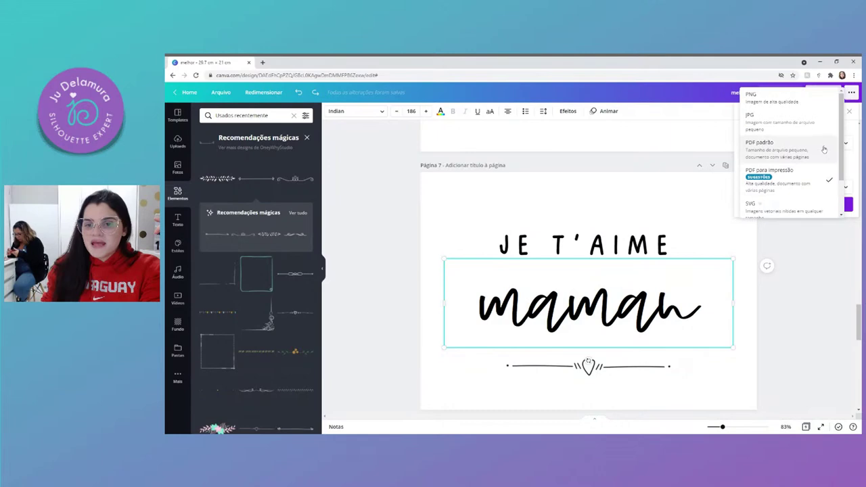
click(832, 100)
click(742, 183)
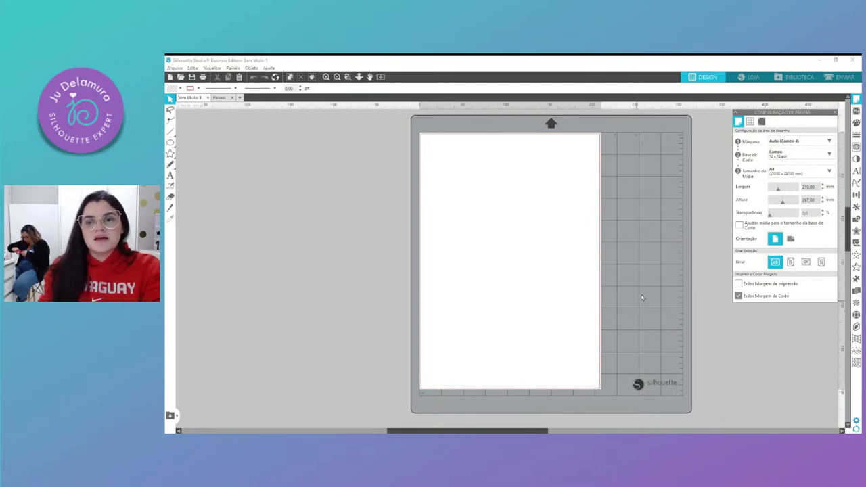
Step: Switch to Silhouette Studio, open and close its preferences, and change the program view from Business Edition to the basic edition
click(857, 420)
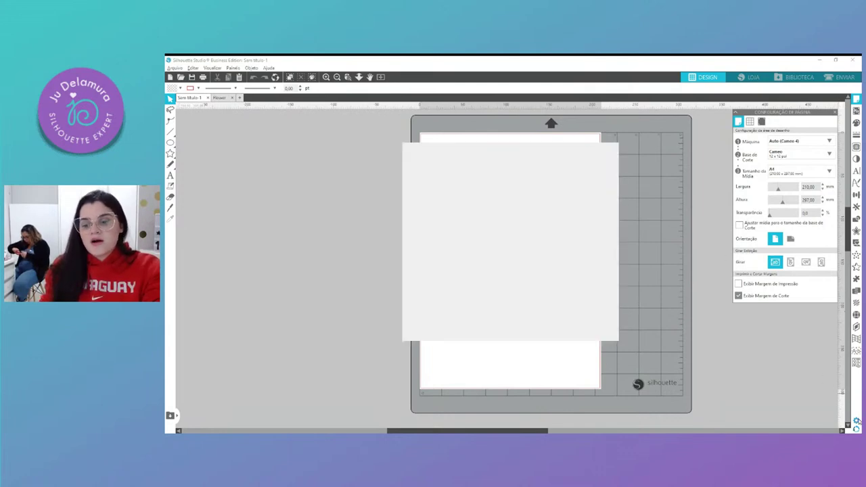
click(612, 148)
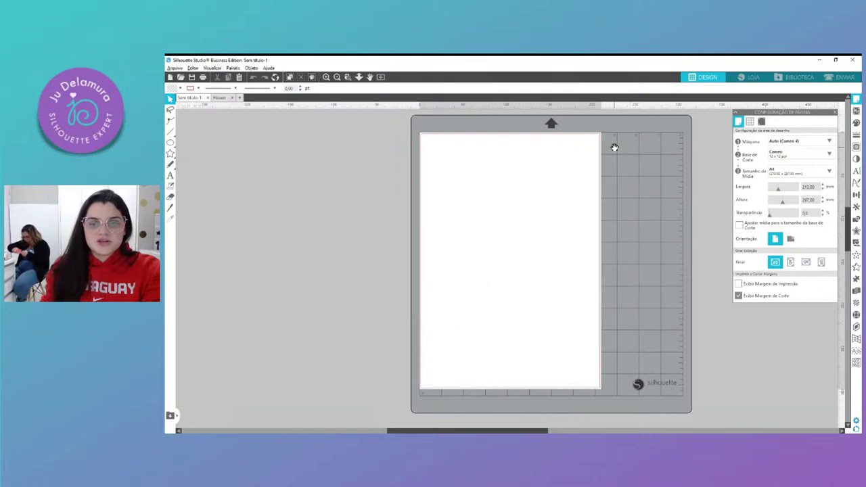
click(269, 69)
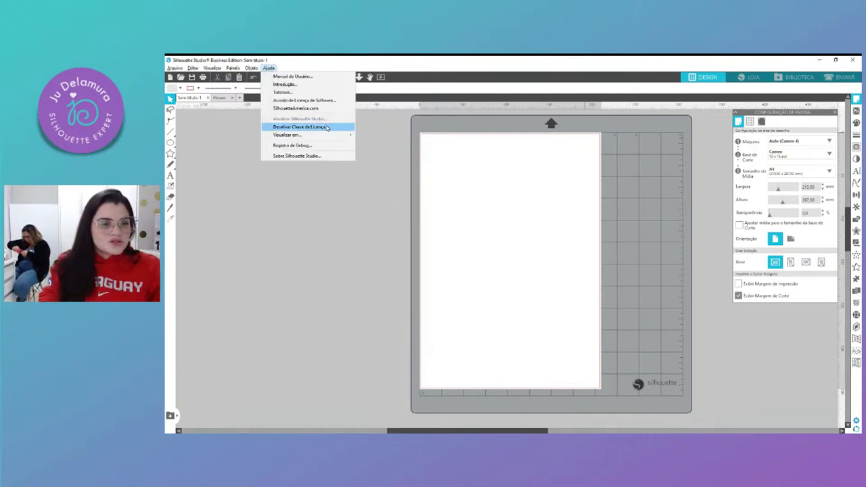
mouse_move(339, 138)
click(383, 160)
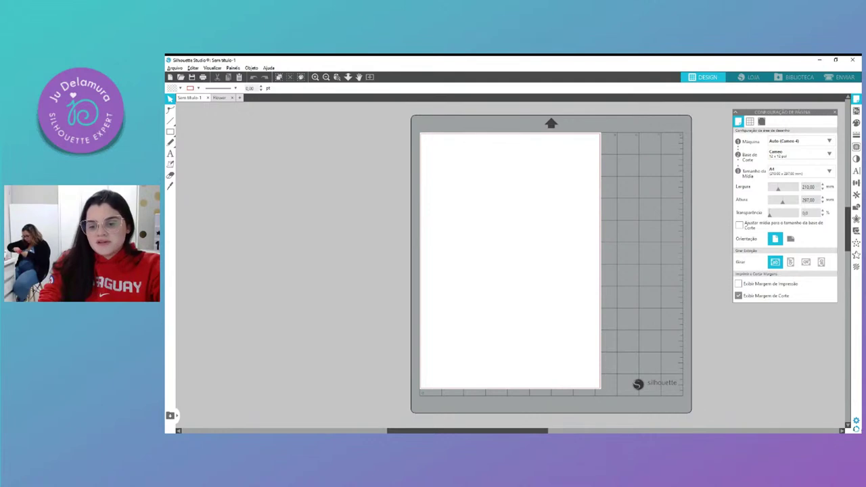
Step: Examine the import options in the preferences, including the automatic tracing setting for PNG files, and close them unchanged
click(856, 421)
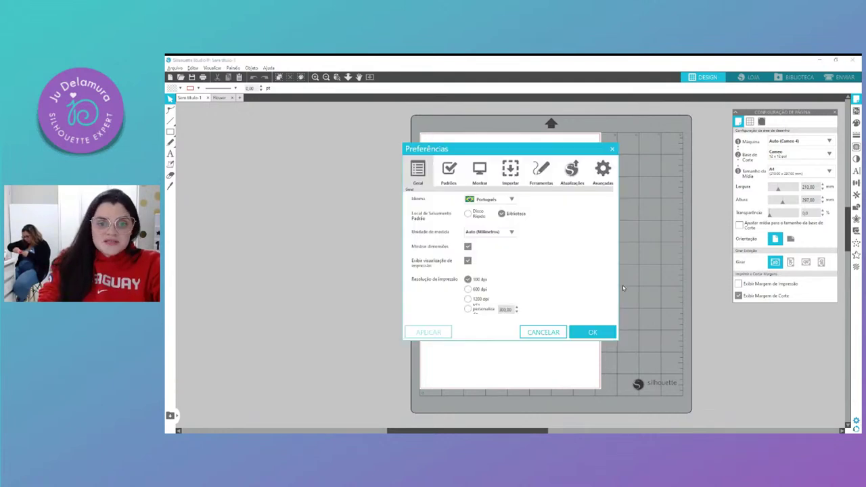
click(519, 173)
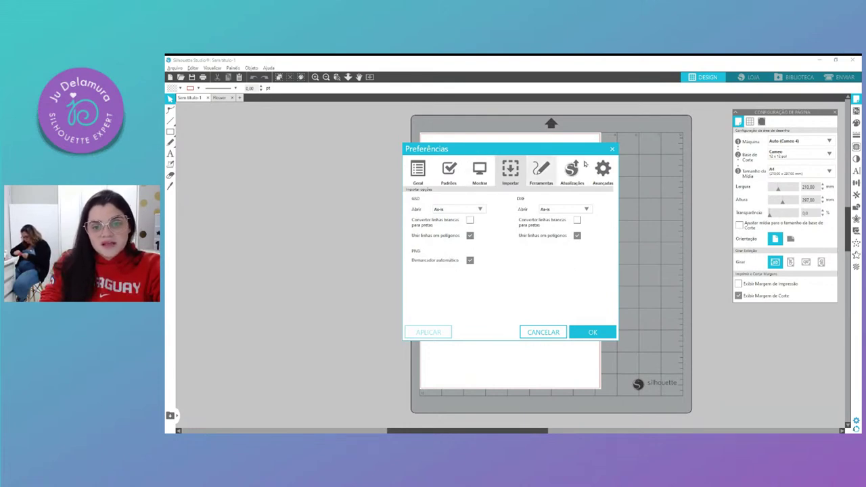
click(612, 148)
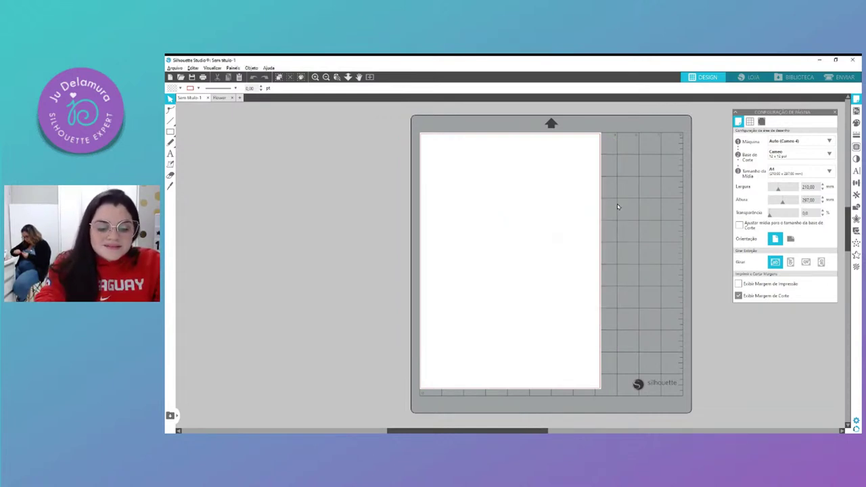
key(ctrl+k)
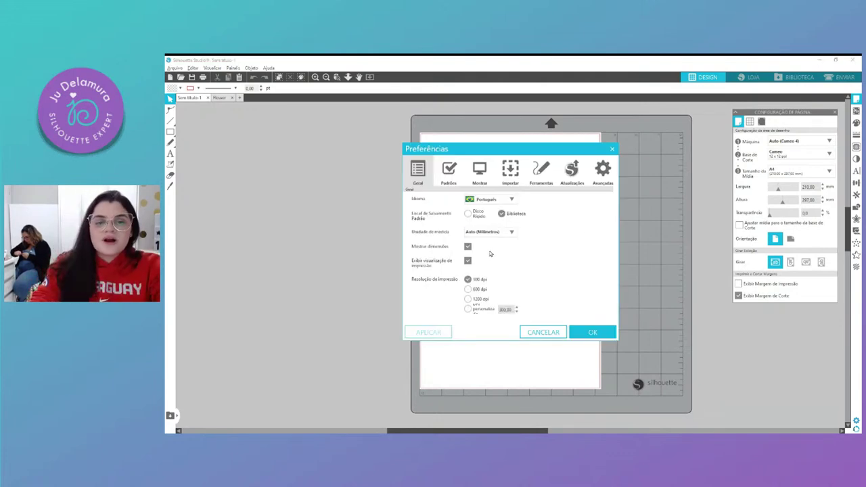
click(512, 174)
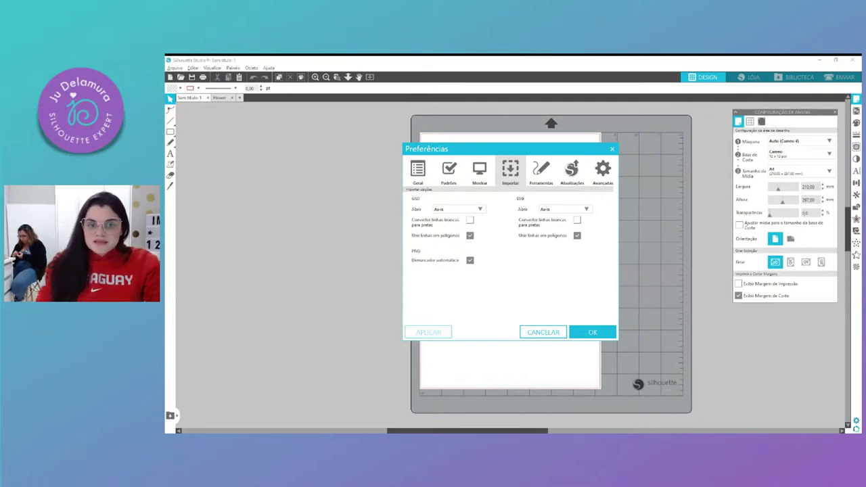
click(612, 149)
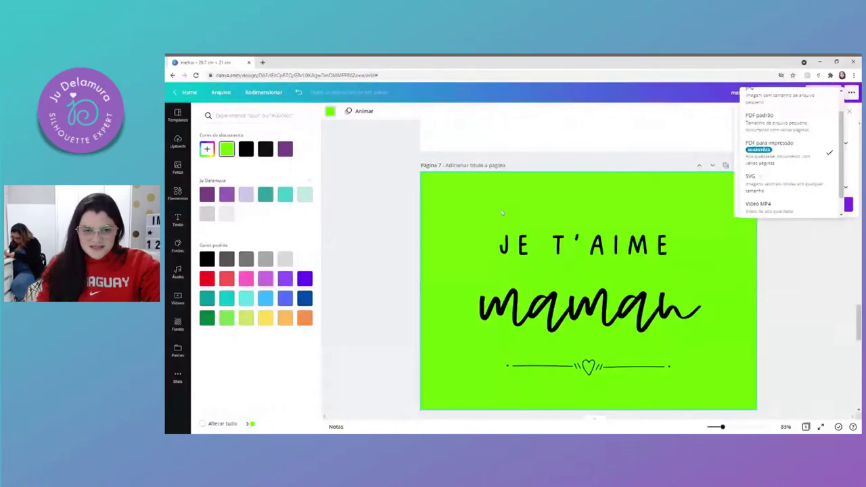
Step: Switch to Canva, dismiss the download options and undo the green background on page 7
click(470, 176)
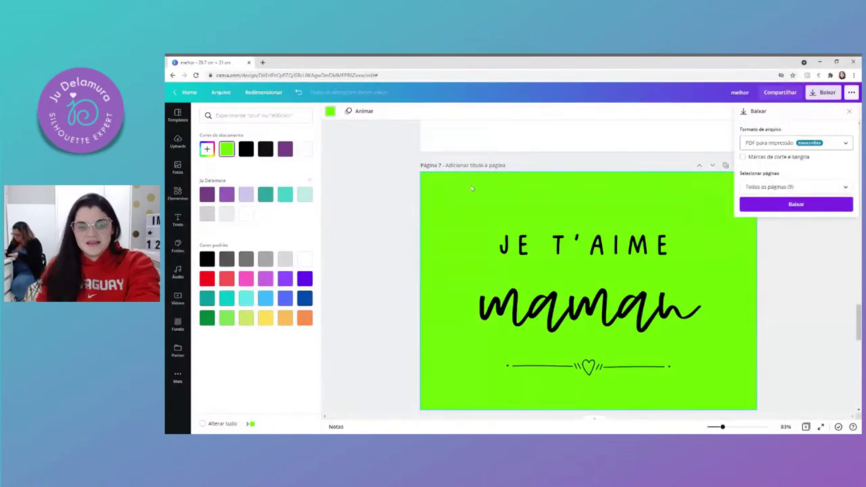
click(472, 189)
key(ctrl+z)
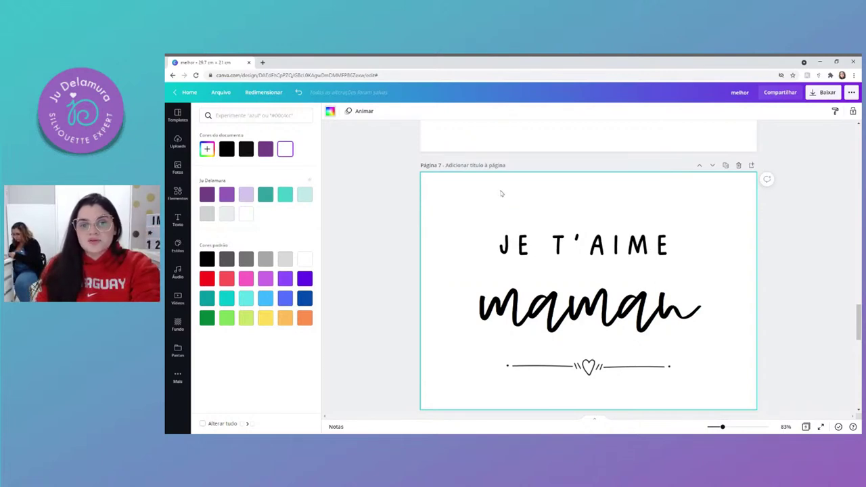
Step: Set the background of page 7 to the custom bright green #4DFF00
click(330, 113)
click(330, 111)
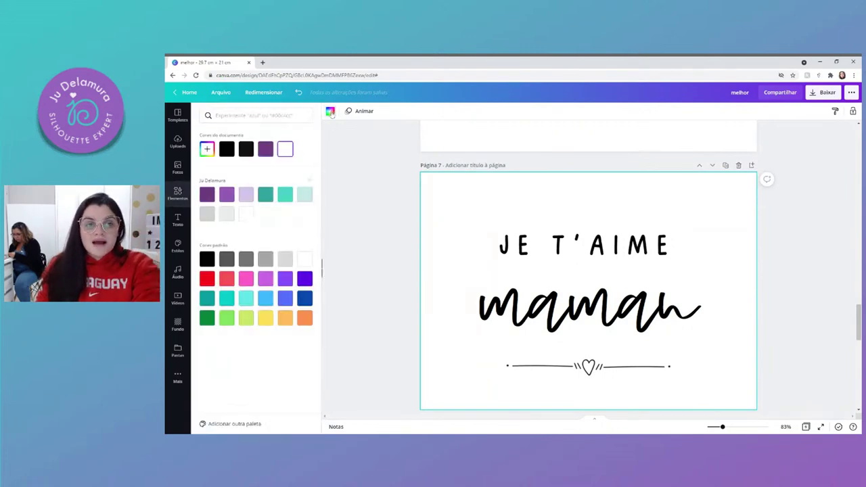
click(226, 319)
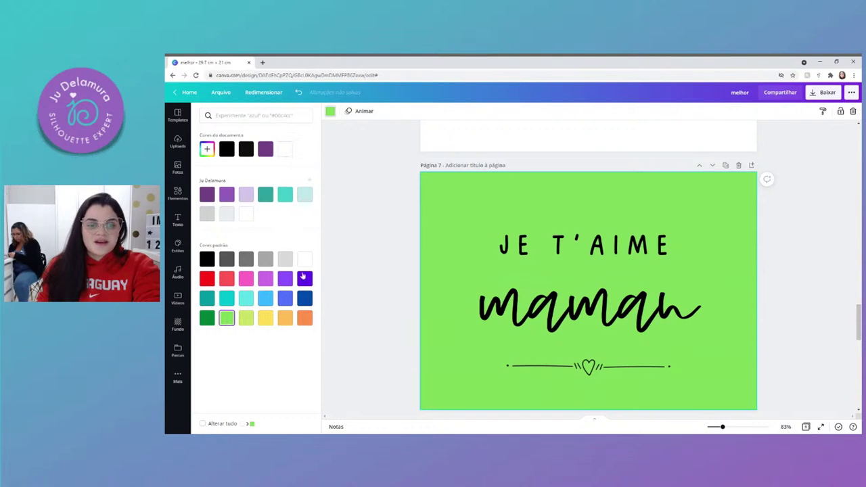
click(334, 115)
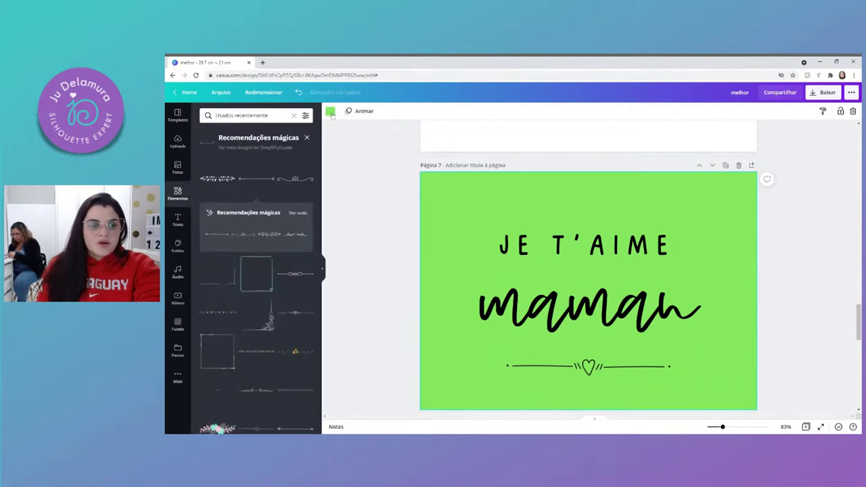
click(331, 112)
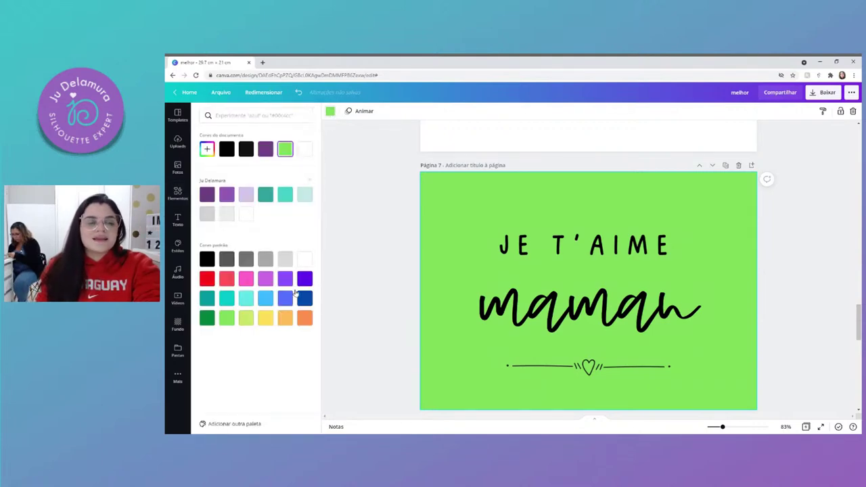
click(207, 149)
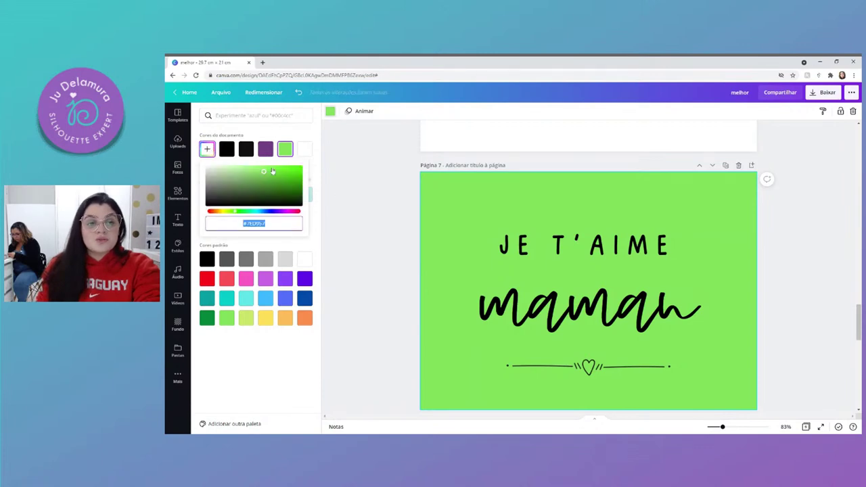
drag(264, 174, 324, 166)
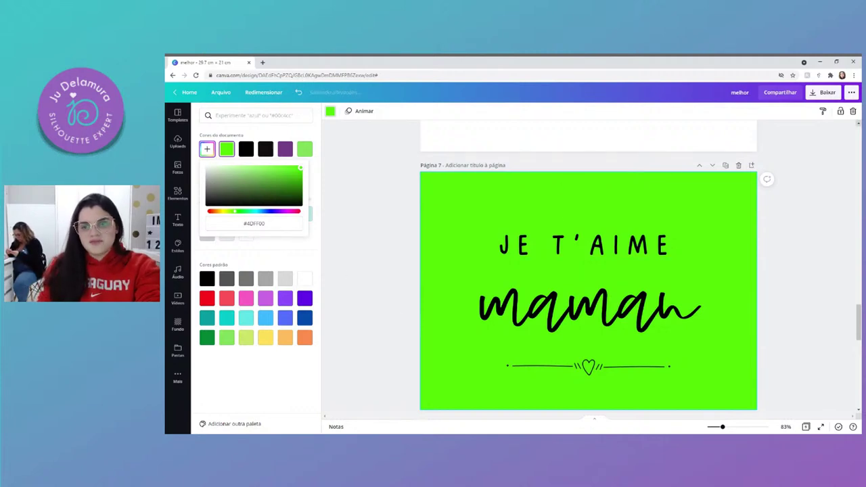
Step: Download only page 7 of the design as a PNG without a transparent background
click(818, 95)
click(818, 95)
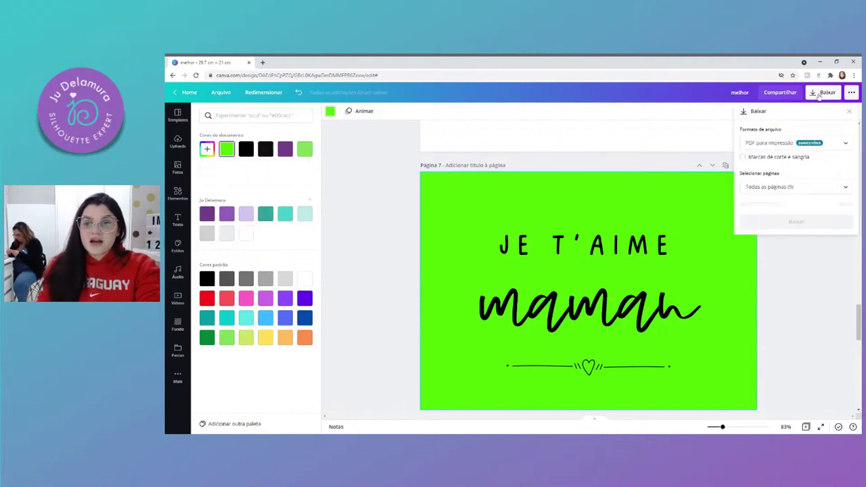
click(775, 143)
click(771, 102)
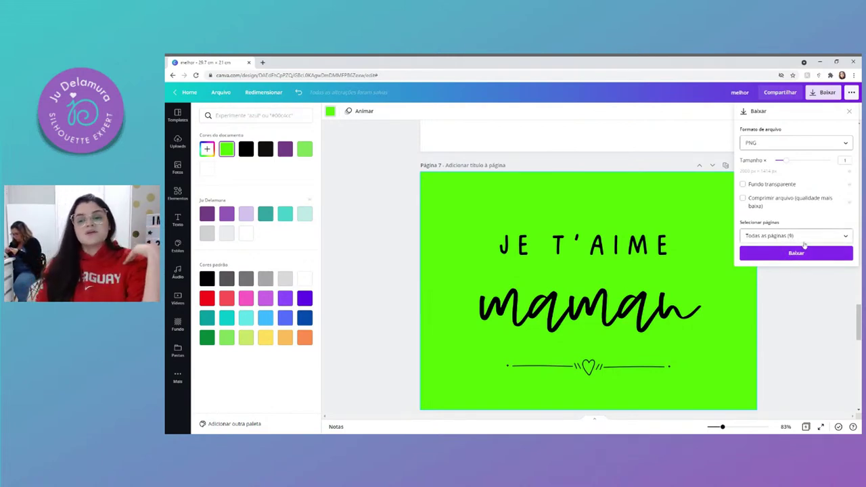
click(803, 237)
scroll(809, 301, down, 4)
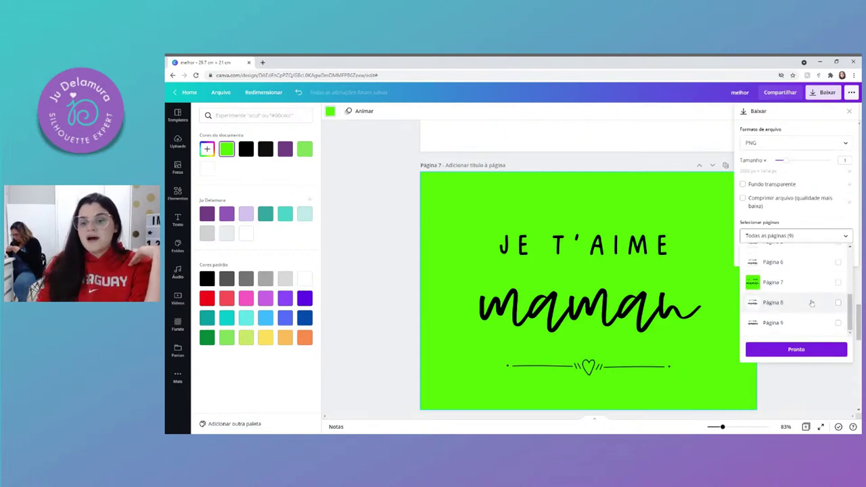
click(837, 282)
click(812, 349)
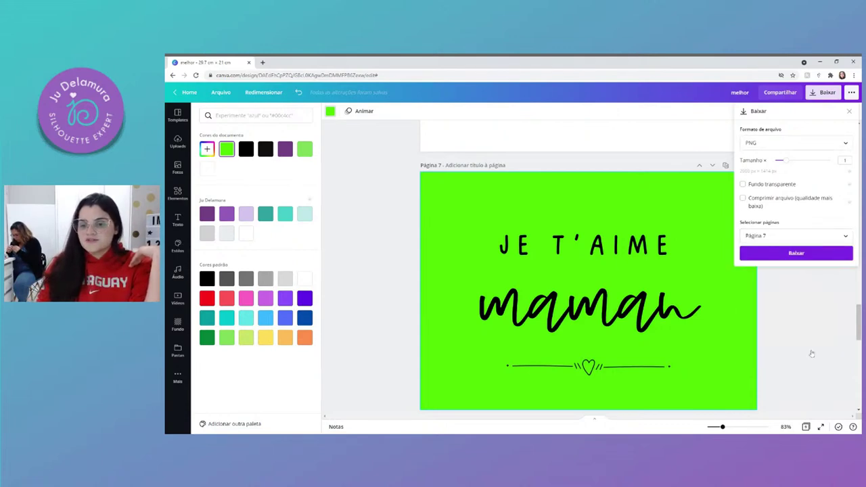
click(791, 257)
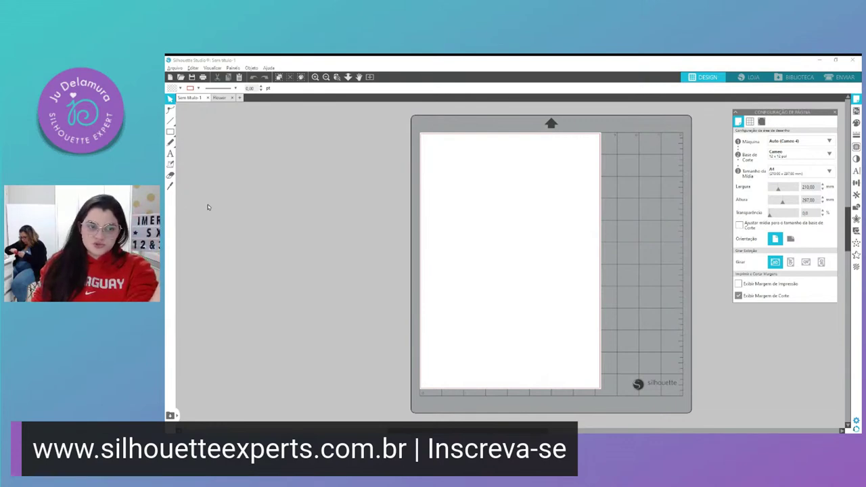
Step: Switch to Silhouette Studio and merge the "Je t'aime maman" artwork without a background into the open document
click(173, 69)
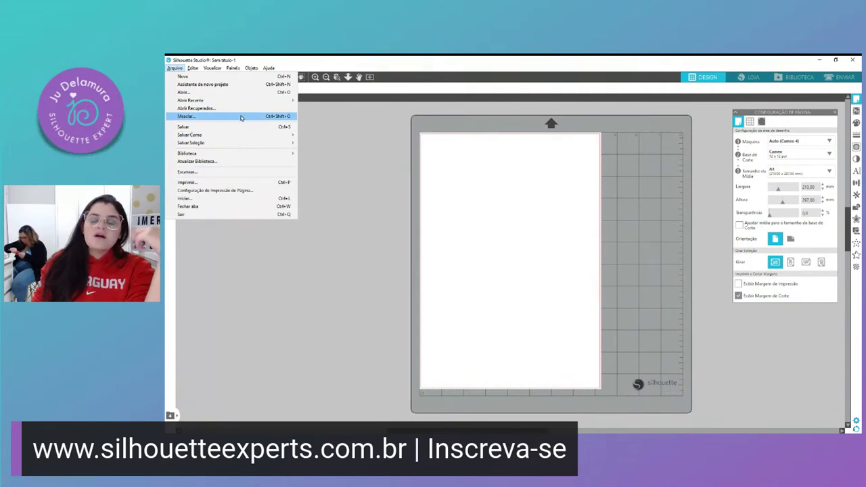
click(475, 266)
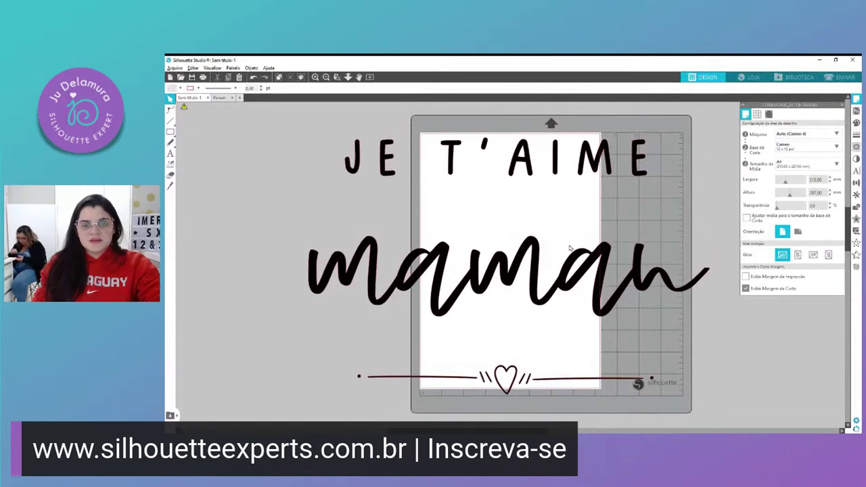
scroll(570, 247, down, 5)
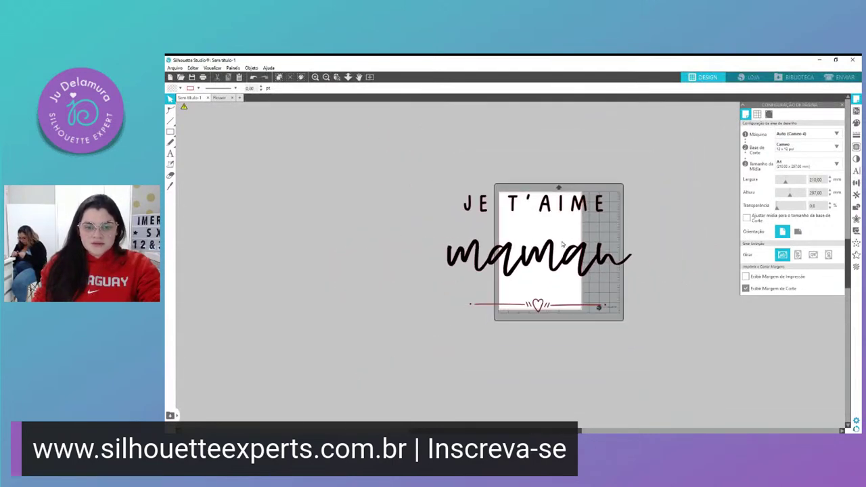
click(740, 394)
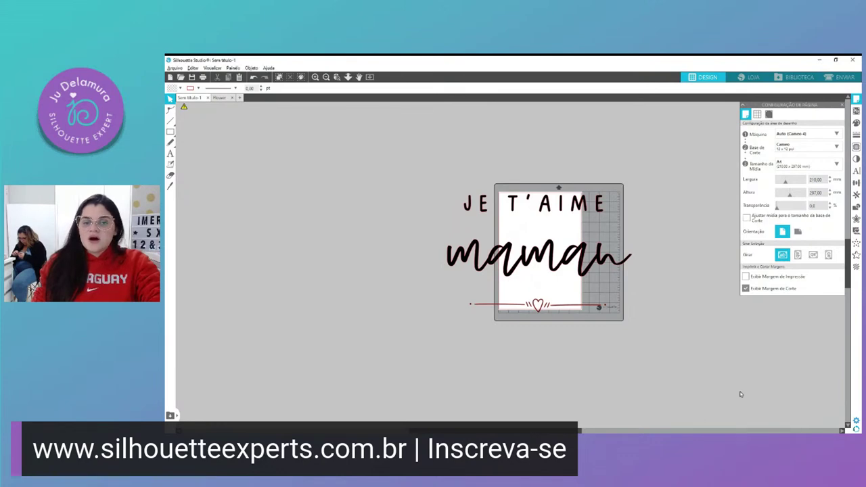
scroll(545, 263, up, 5)
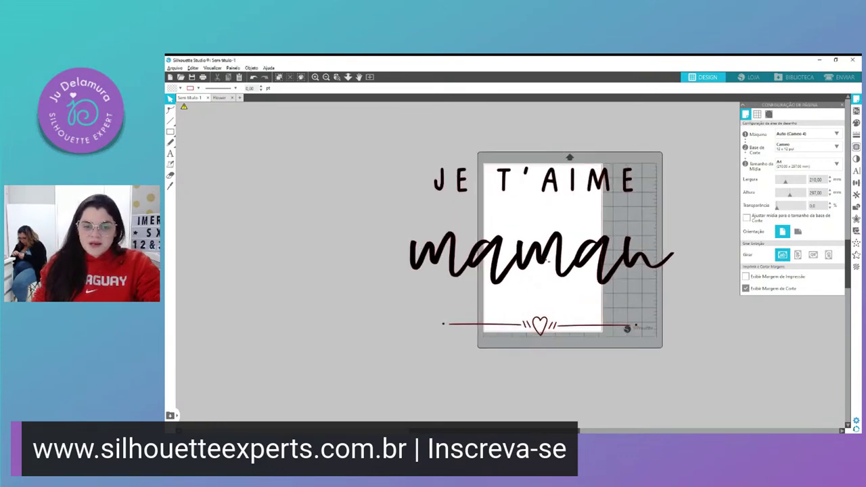
scroll(568, 398, down, 4)
Step: Select the whole "Je t'aime maman" artwork and give it a red outline with no fill
key(ctrl+a)
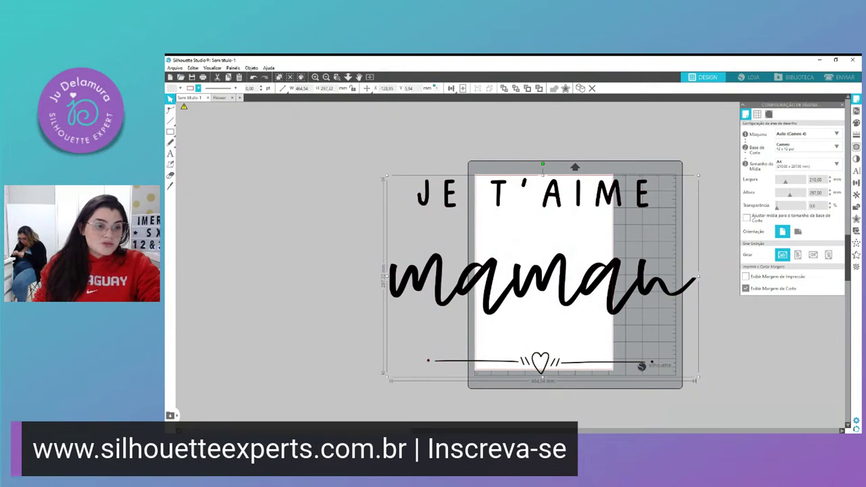
click(198, 88)
click(179, 89)
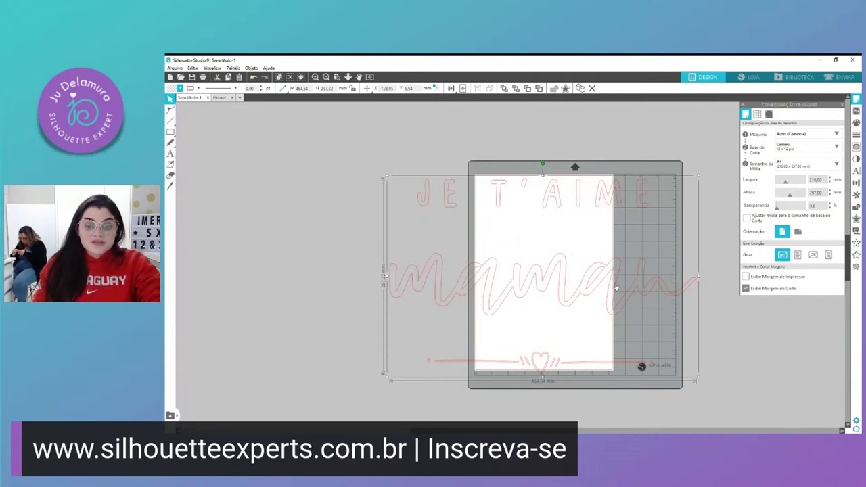
Step: Move the outlined artwork off the cutting mat to the empty area on its left
drag(612, 280, 409, 236)
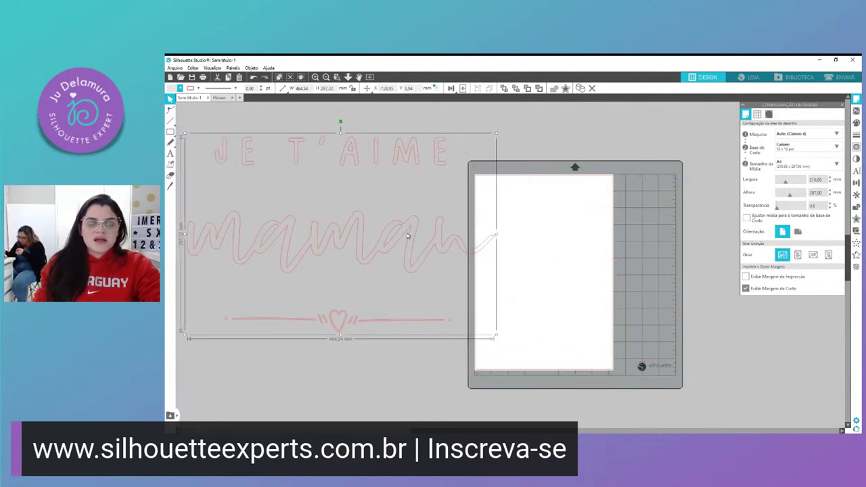
scroll(484, 263, down, 2)
scroll(365, 253, up, 1)
drag(411, 261, 380, 273)
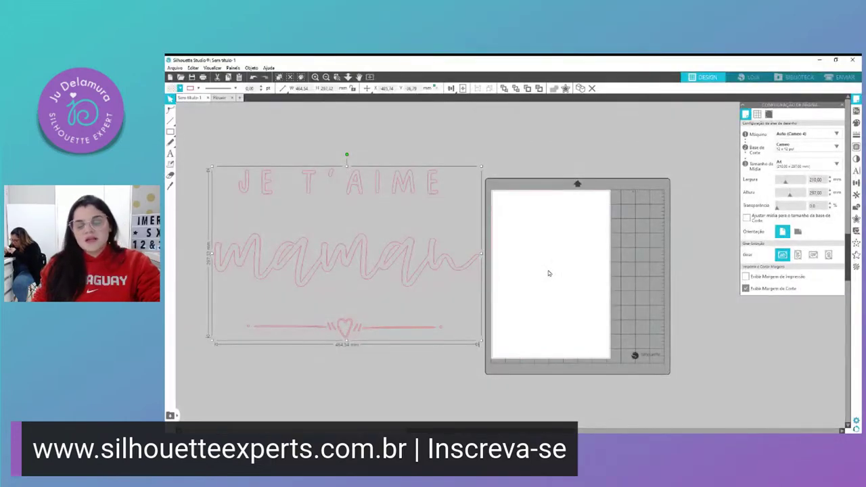
Step: Import the green-background PNG of the "Je t'aime maman" design onto the A4 page
click(568, 278)
click(567, 283)
scroll(568, 277, up, 3)
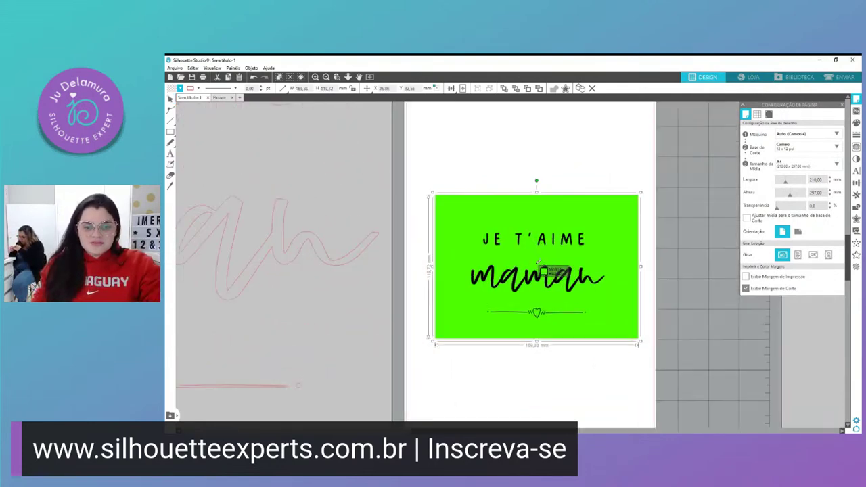
Step: Trace the "Je t'aime maman" lettering on the green image with a raised threshold, and delete the green source image
scroll(536, 267, up, 5)
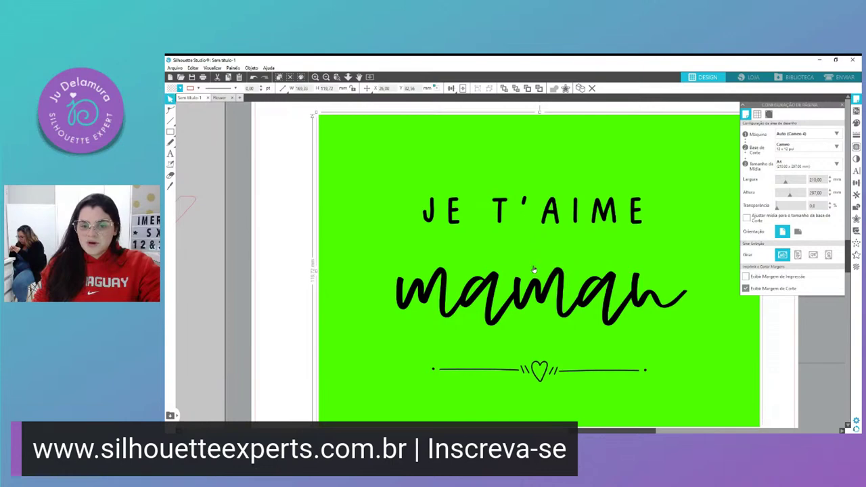
click(856, 146)
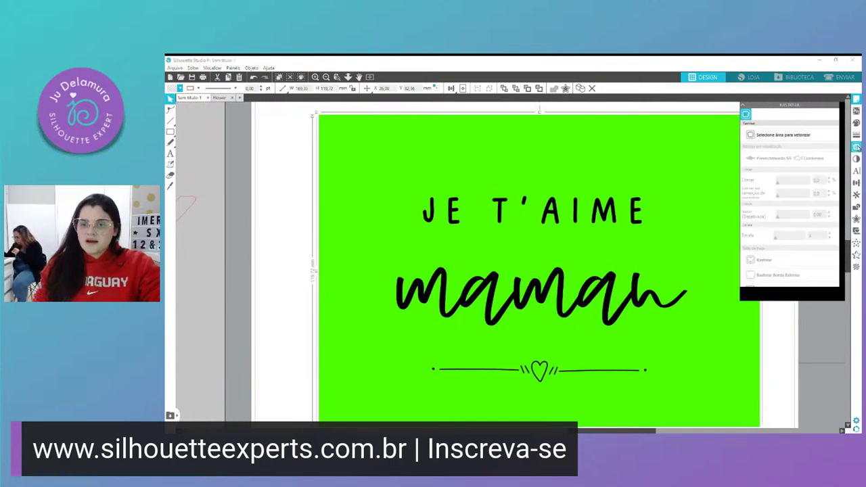
click(800, 137)
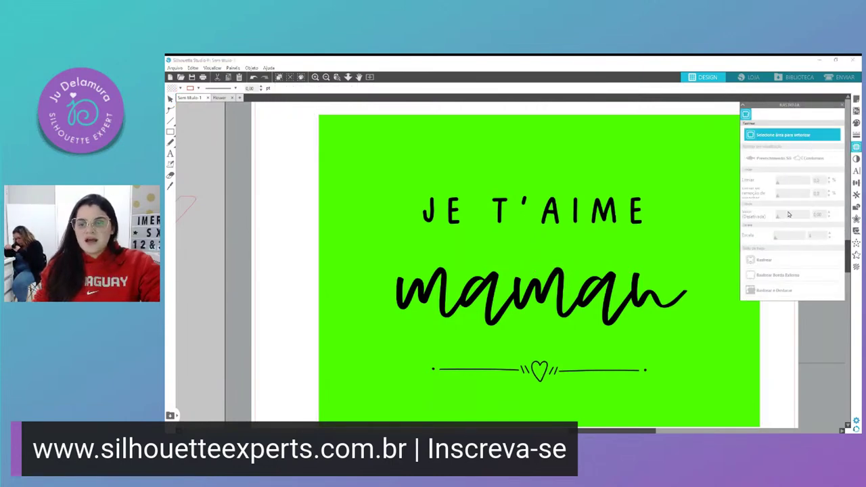
mouse_move(376, 183)
mouse_down()
mouse_move(508, 357)
mouse_move(672, 400)
mouse_move(712, 399)
mouse_up()
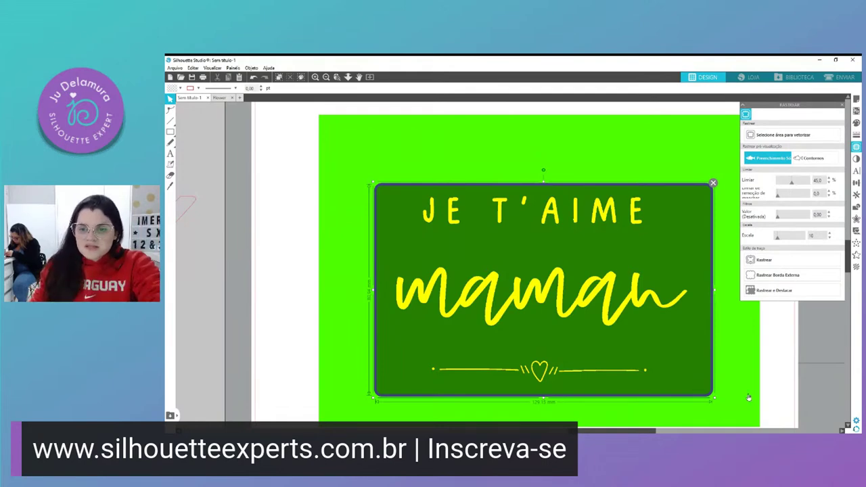
mouse_move(792, 184)
mouse_down()
mouse_move(782, 188)
mouse_move(808, 190)
mouse_move(793, 193)
mouse_up()
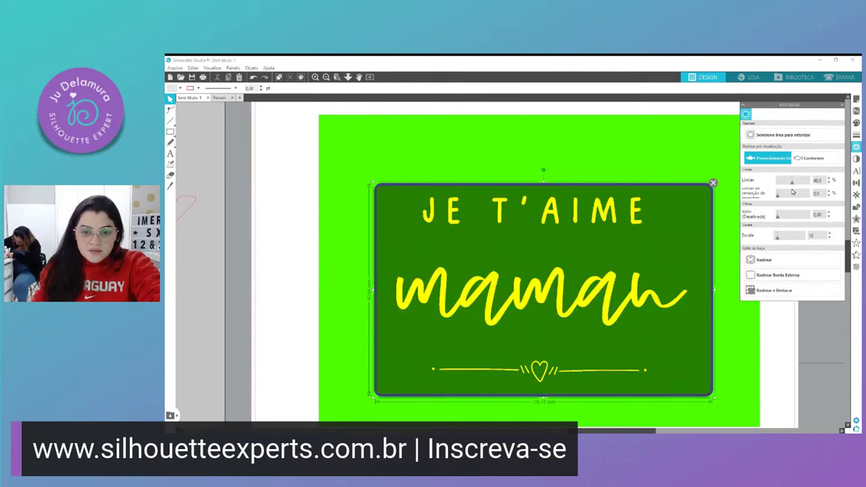
click(767, 264)
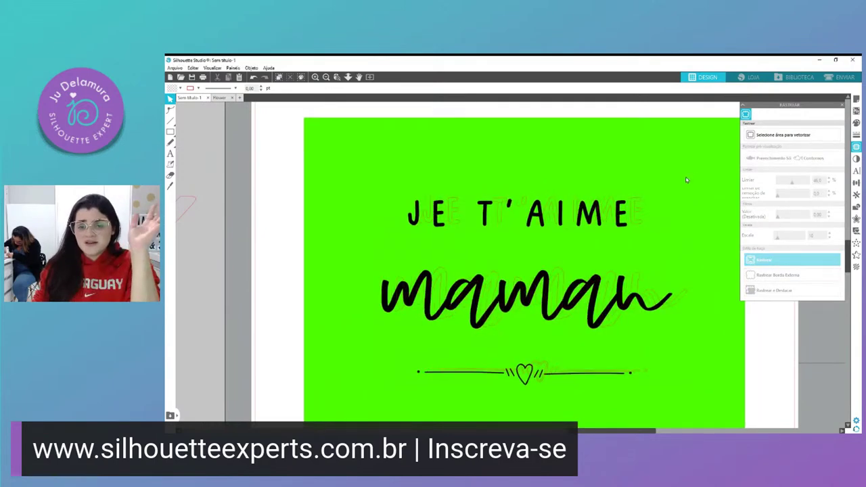
key(Delete)
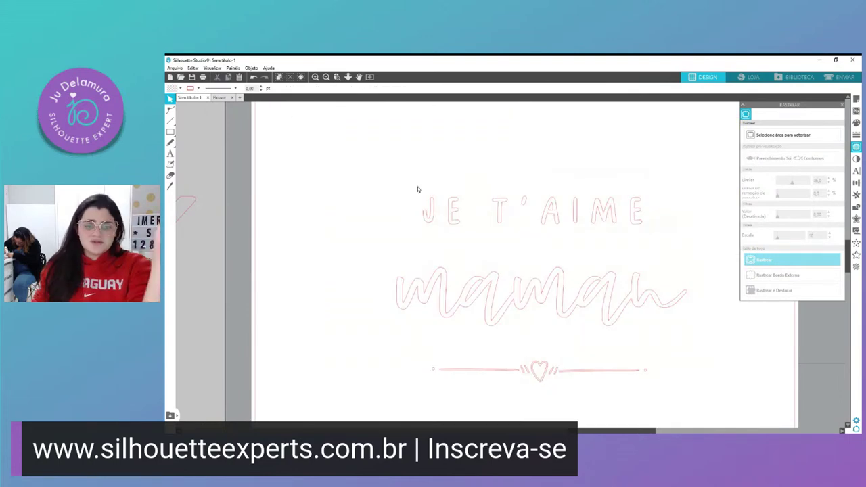
Step: Scale down the large outlined artwork lying beside the cutting mat and move it onto the A4 page
scroll(624, 227, down, 5)
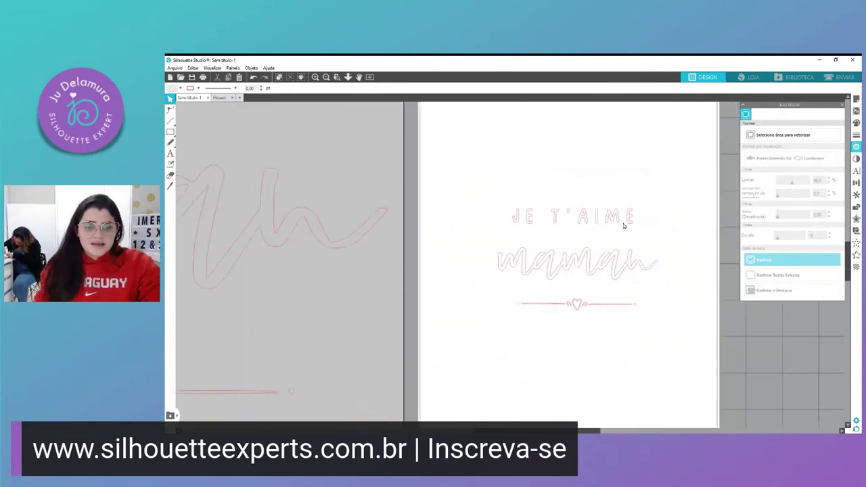
scroll(624, 227, down, 4)
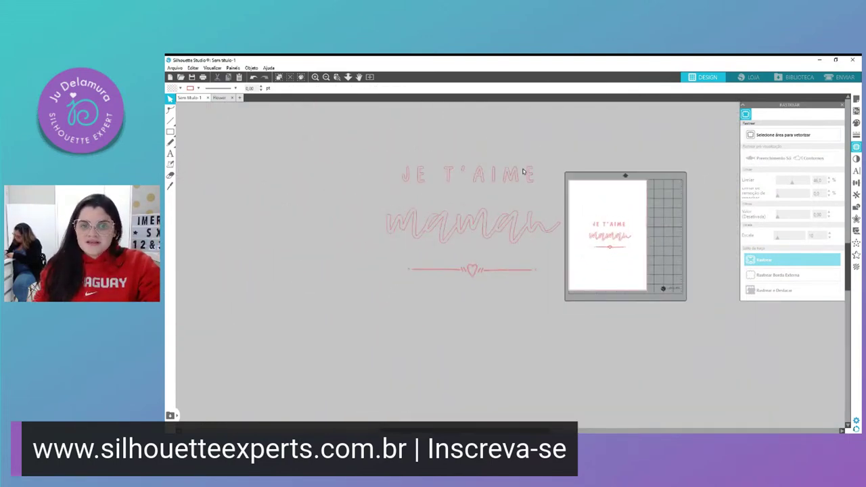
scroll(522, 171, up, 1)
drag(305, 176, 463, 342)
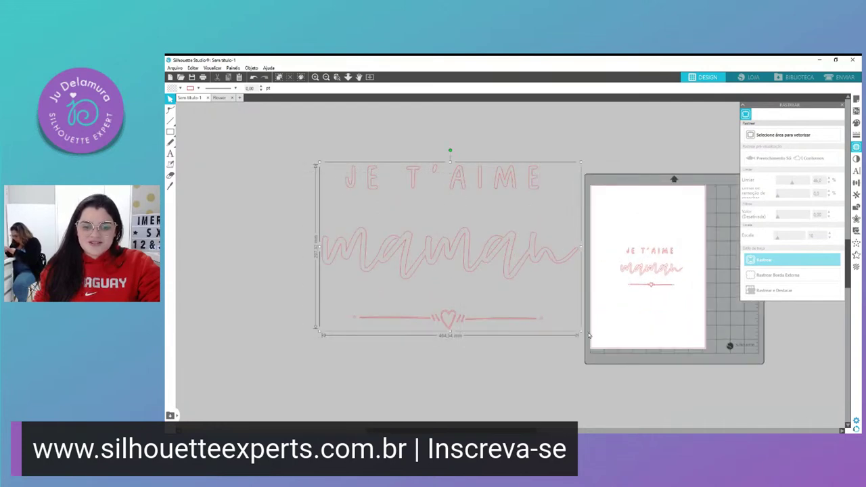
drag(579, 334, 438, 241)
click(453, 222)
drag(422, 203, 680, 239)
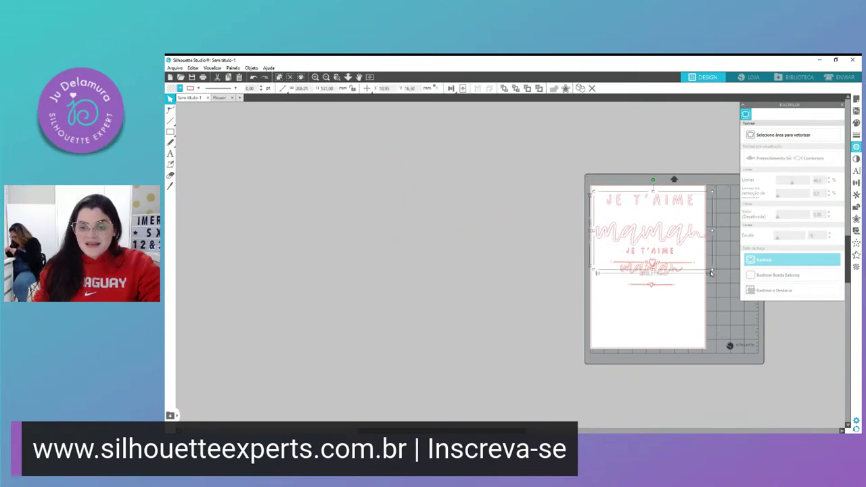
Step: Scale the moved artwork to about 124 mm wide and place it directly above the traced lettering
drag(711, 268, 682, 223)
scroll(691, 210, up, 2)
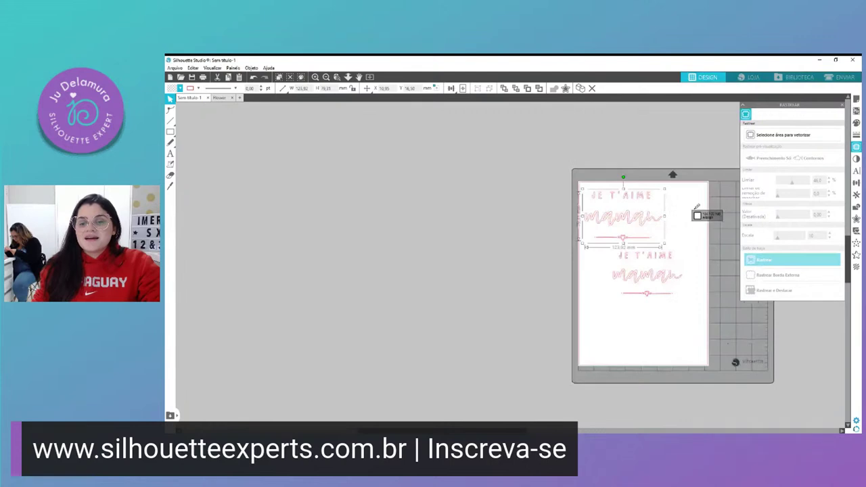
scroll(694, 206, up, 1)
drag(583, 232, 623, 232)
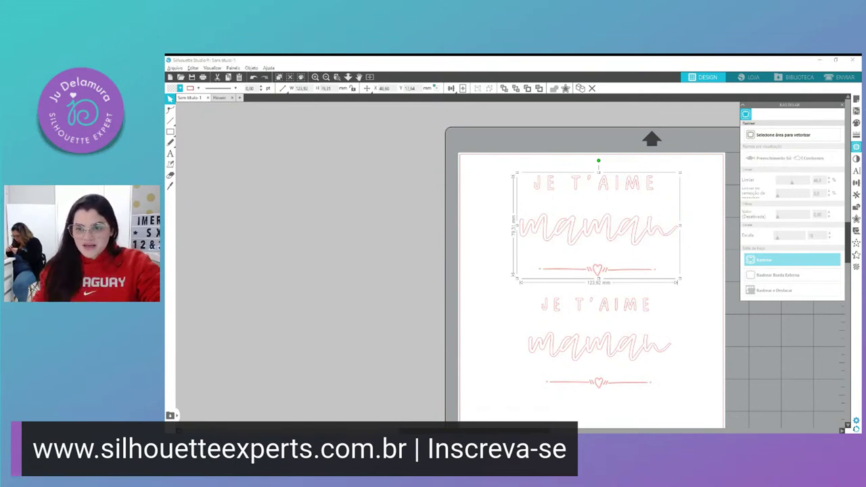
Step: Display the edit points of the lower traced lettering and examine how they are distributed
click(814, 150)
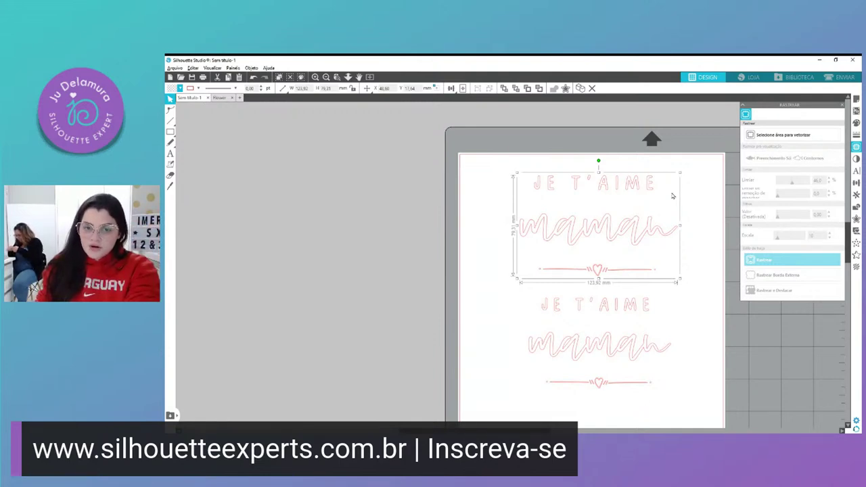
click(700, 332)
click(638, 380)
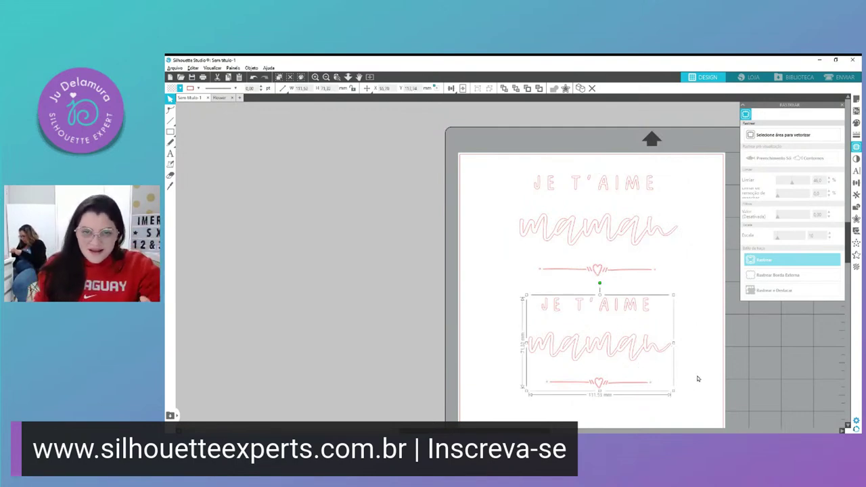
key(ctrl+e)
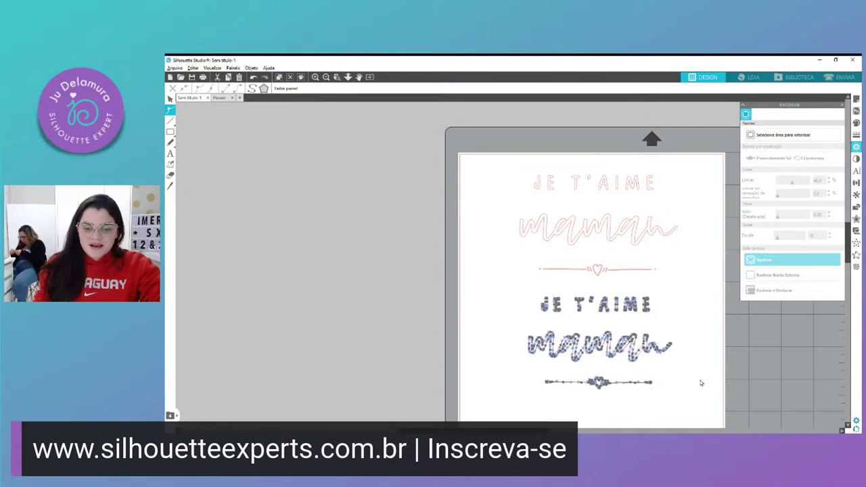
scroll(668, 382, up, 4)
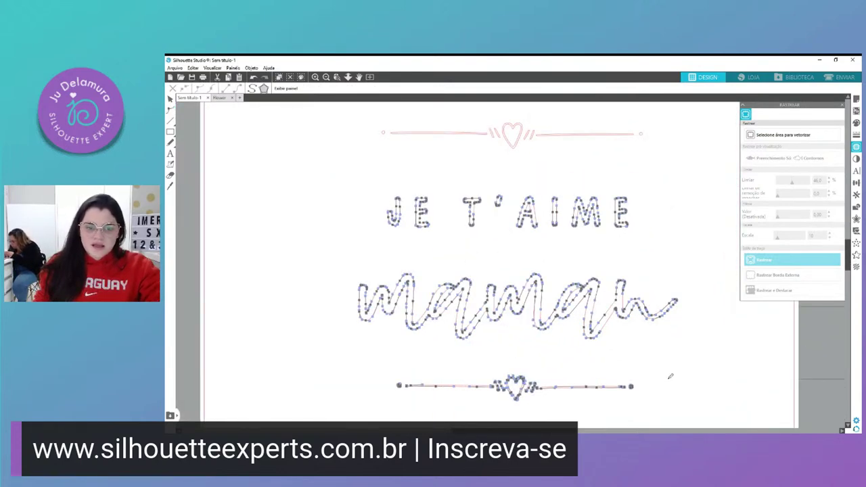
scroll(671, 378, down, 2)
scroll(670, 377, down, 5)
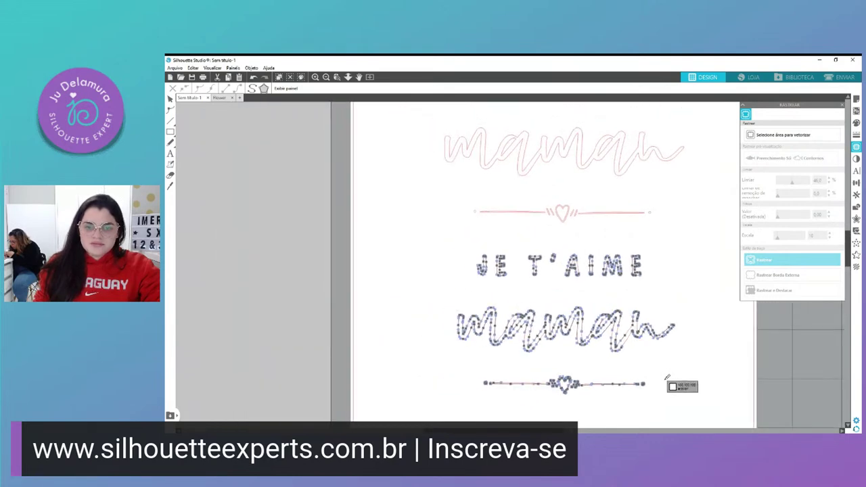
Step: Display the upper artwork's edit points and compare them with those of the lower traced lettering
click(624, 222)
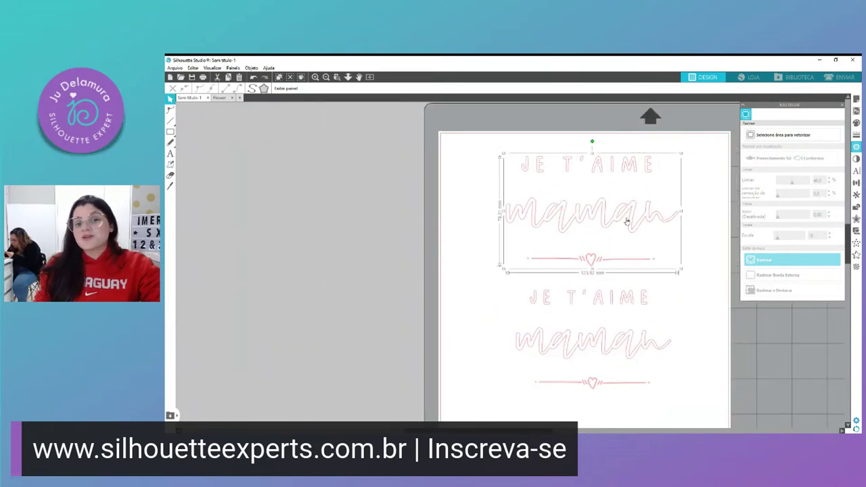
double_click(628, 228)
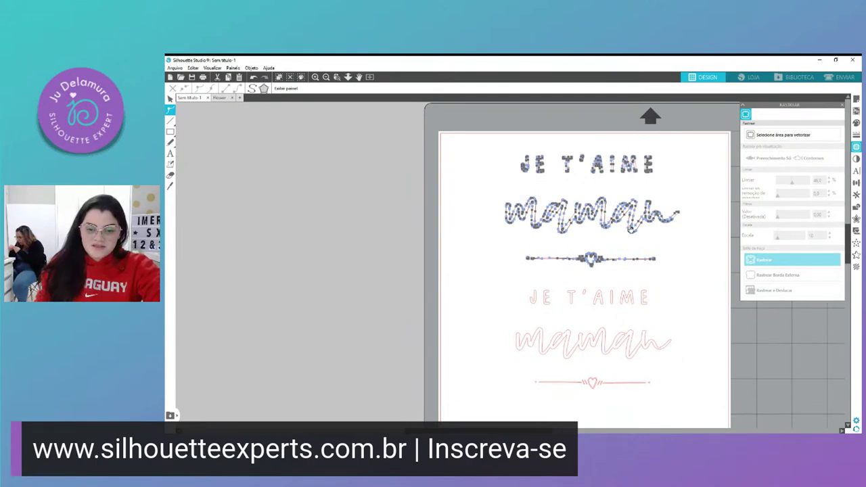
drag(694, 185, 636, 351)
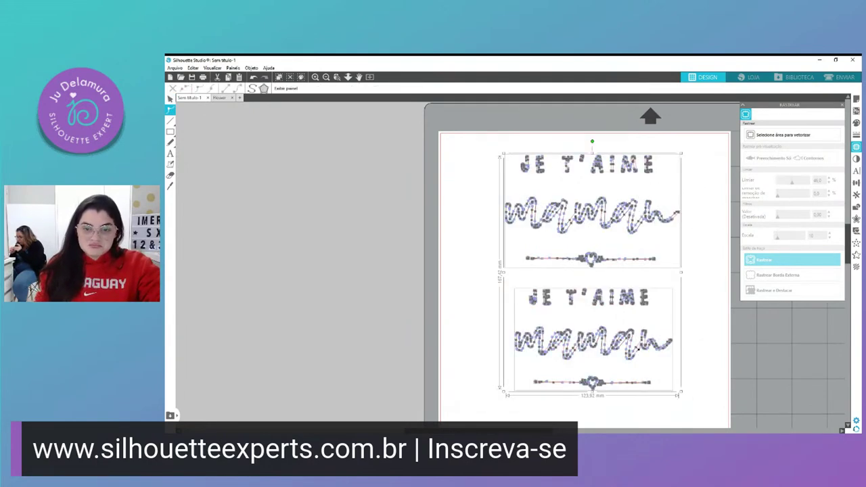
click(695, 336)
click(611, 357)
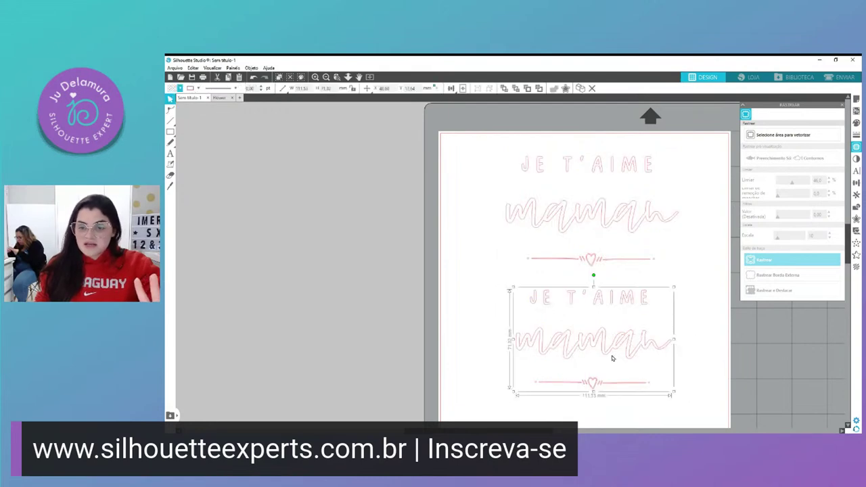
Step: Simplify the upper "Je t'aime maman" artwork by reducing its edit points, and leave everything deselected
click(685, 229)
click(591, 218)
double_click(593, 223)
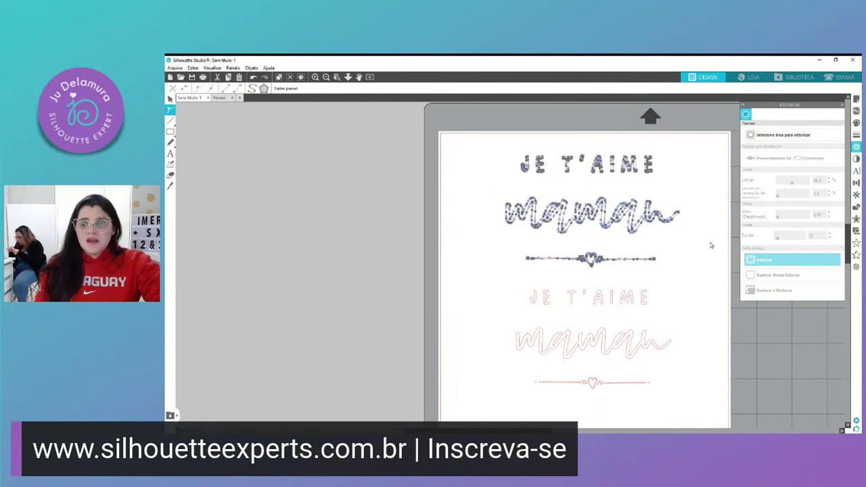
click(252, 90)
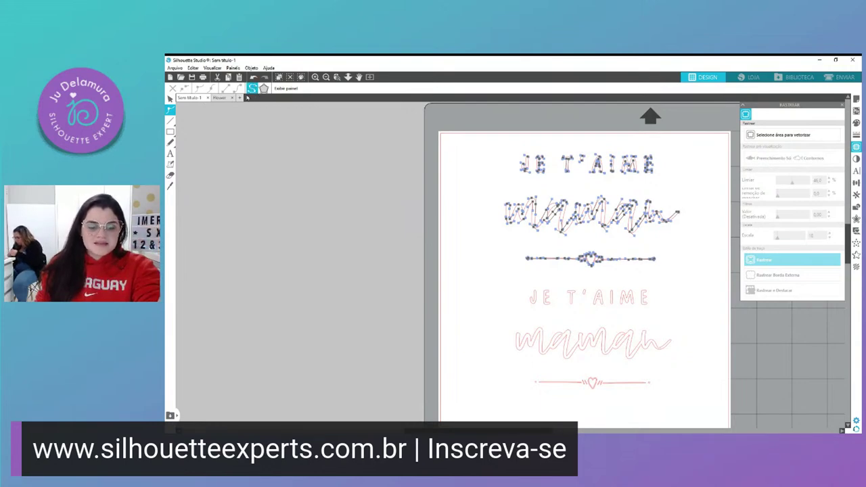
click(264, 88)
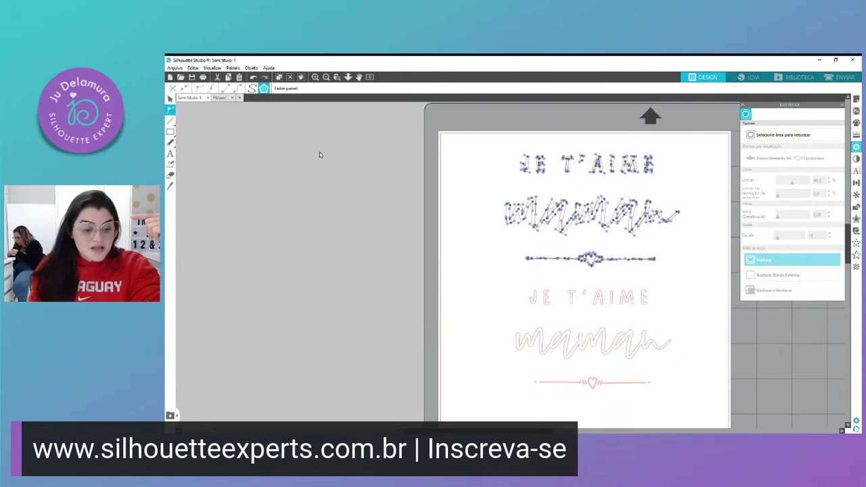
click(457, 209)
drag(473, 329, 623, 341)
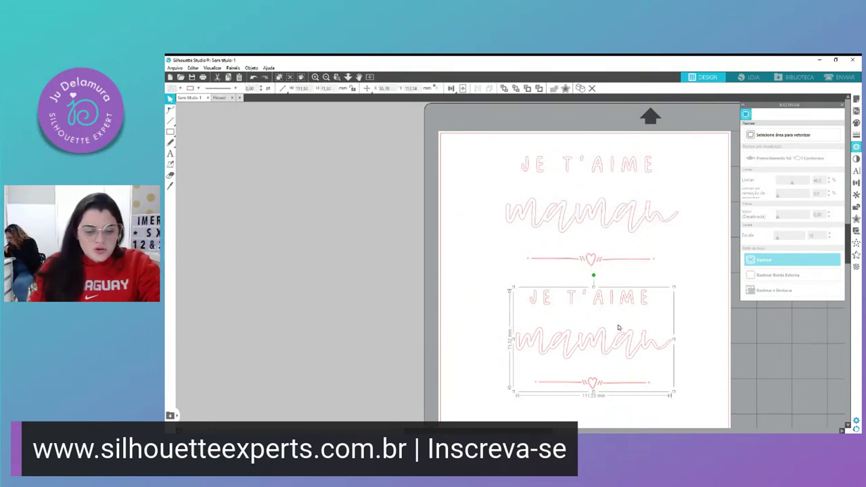
key(k)
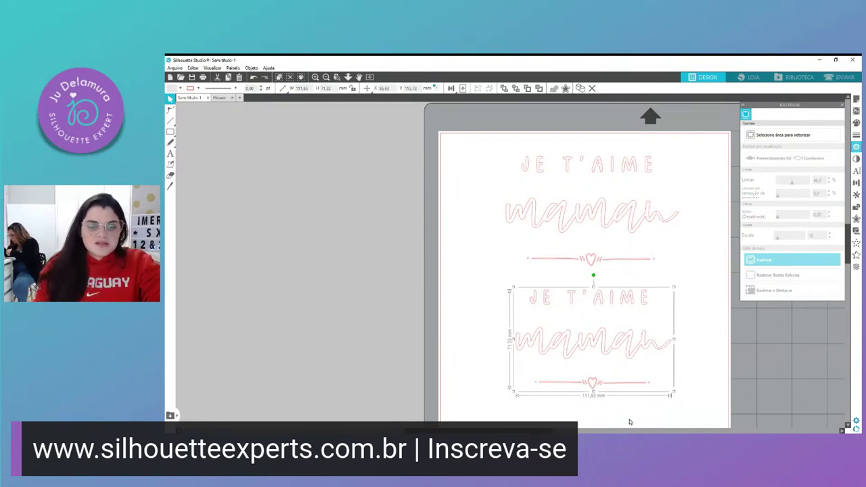
click(690, 313)
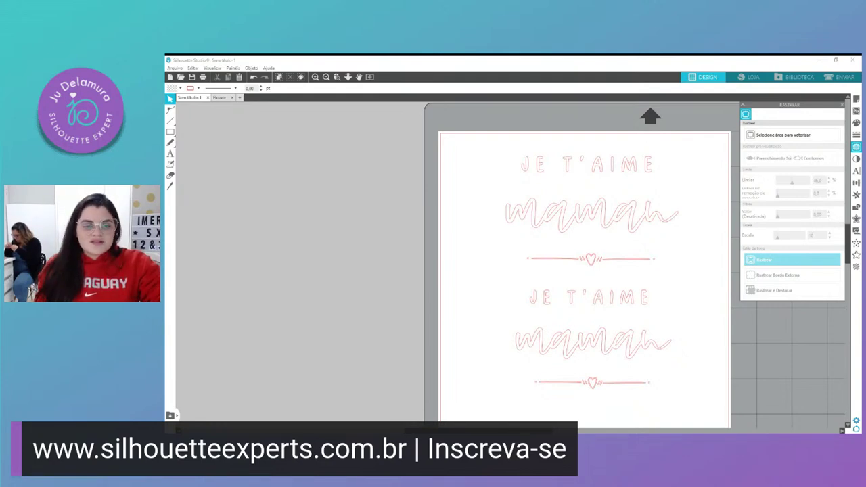
Step: Paste the framed paper-flower photo, place it beside the cutting mat and enlarge it to about 186 mm wide
key(ctrl+v)
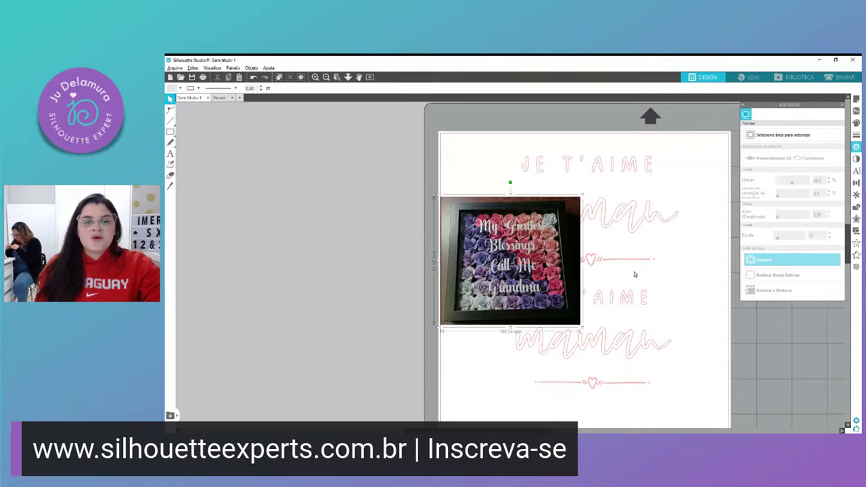
scroll(649, 271, down, 3)
drag(556, 284, 328, 242)
drag(374, 271, 460, 351)
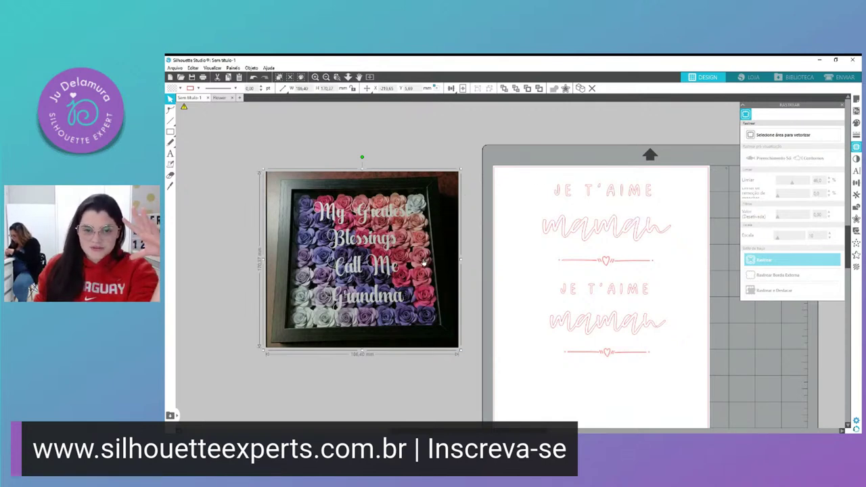
drag(424, 262, 364, 231)
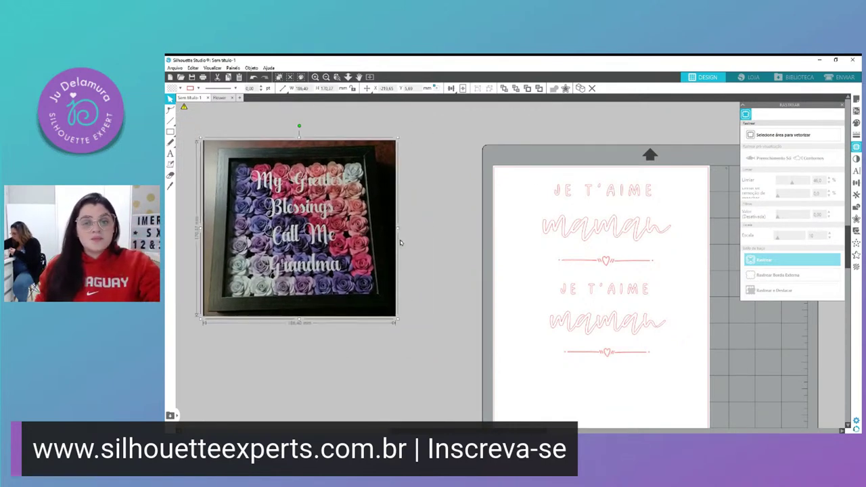
scroll(406, 245, down, 3)
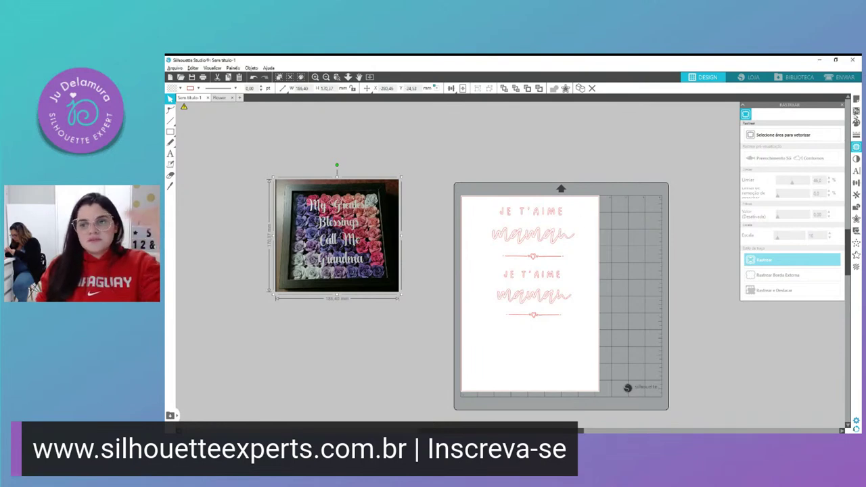
Step: Set the page height to 150 mm in the page setup
click(855, 102)
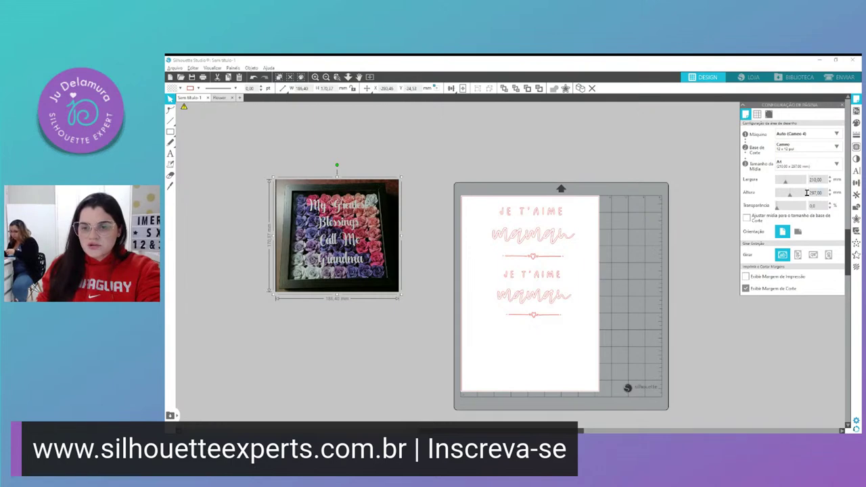
double_click(818, 193)
text(15)
key(Return)
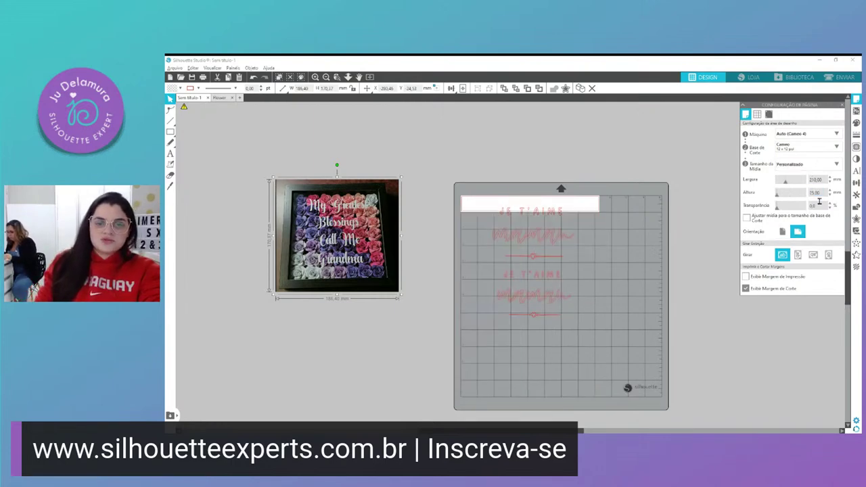
drag(823, 195, 797, 194)
text(150)
key(Return)
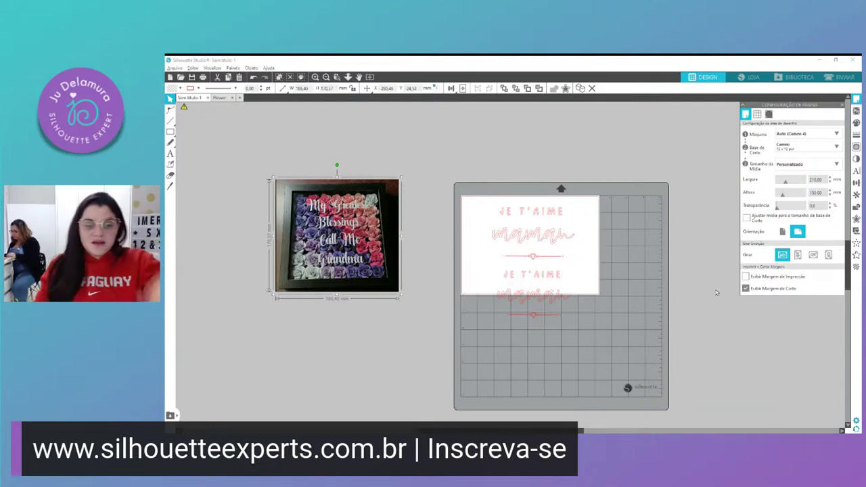
Step: Delete the lower "Je t'aime maman" lettering that overlaps the bottom edge of the page
scroll(517, 259, up, 2)
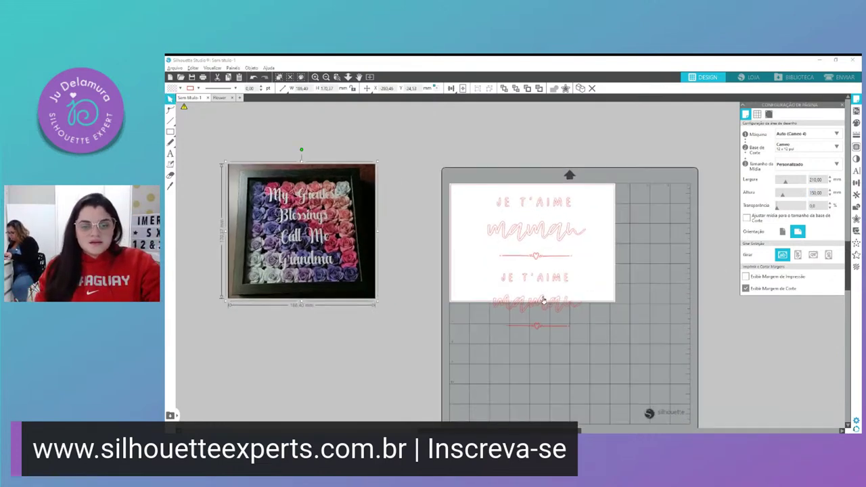
click(543, 300)
key(Delete)
Step: Enlarge the remaining "Je t'aime maman" artwork to about 166 mm wide and centre it on the page
drag(561, 236, 543, 238)
drag(570, 269, 600, 293)
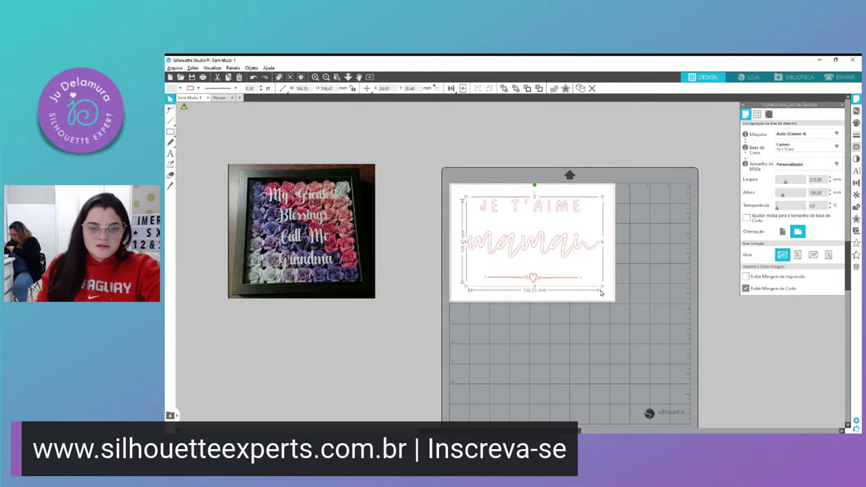
drag(545, 253, 545, 256)
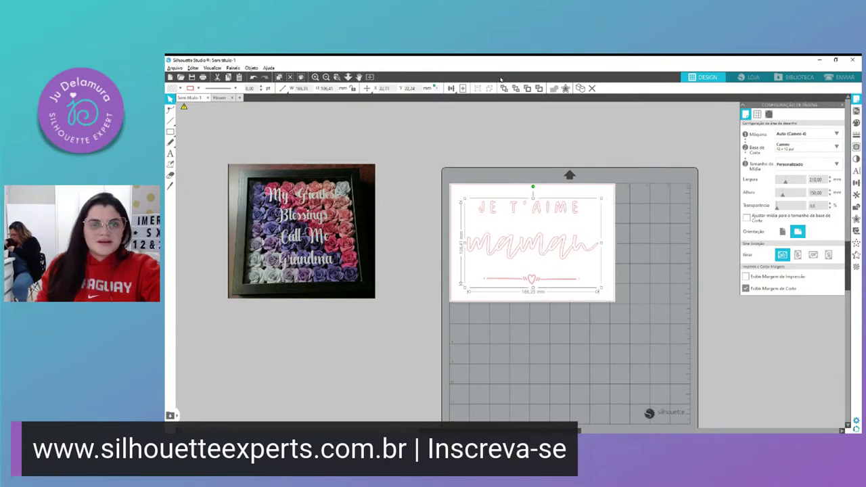
click(462, 89)
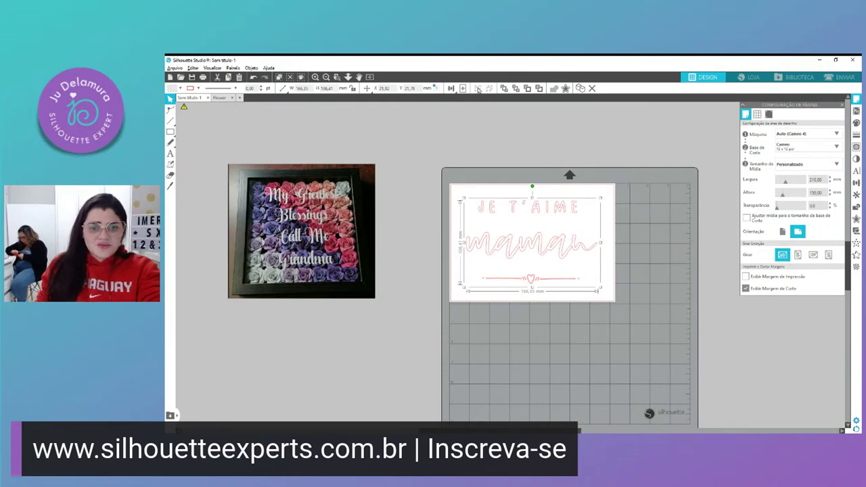
Step: Ungroup the artwork and select the heart divider, "maman" and "Je t'aime" in turn to check their separation
key(ctrl+shift+g)
click(680, 265)
click(541, 279)
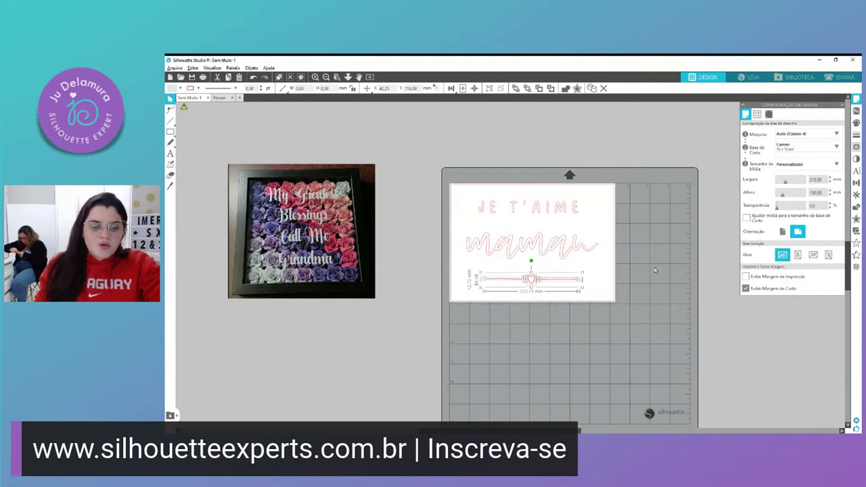
click(568, 247)
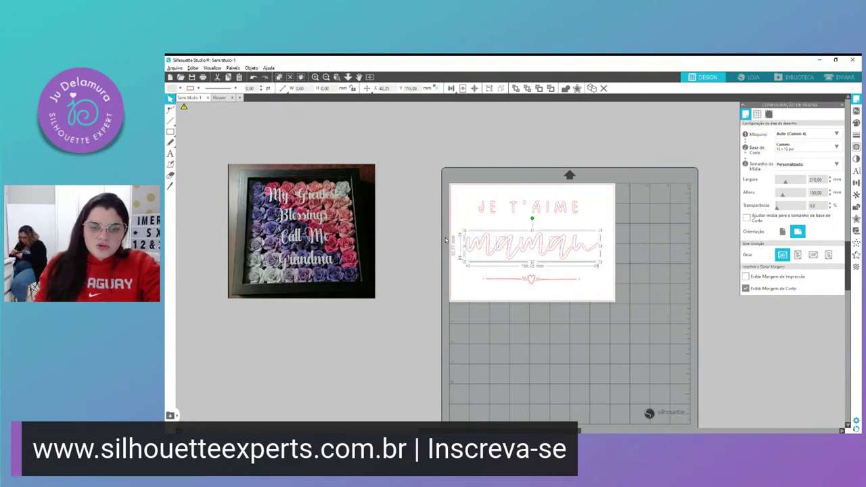
click(514, 206)
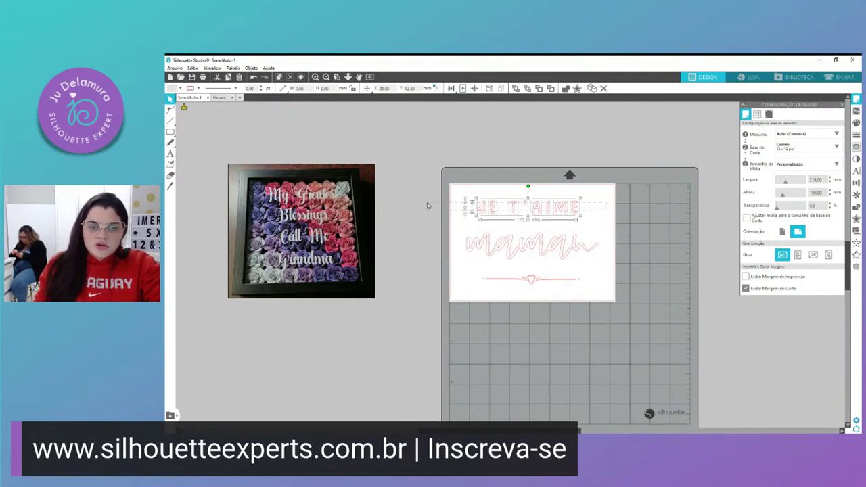
click(629, 315)
Step: Stack "Je t'aime", "maman" and the heart divider closely together in the page's upper-left corner
drag(540, 222, 518, 210)
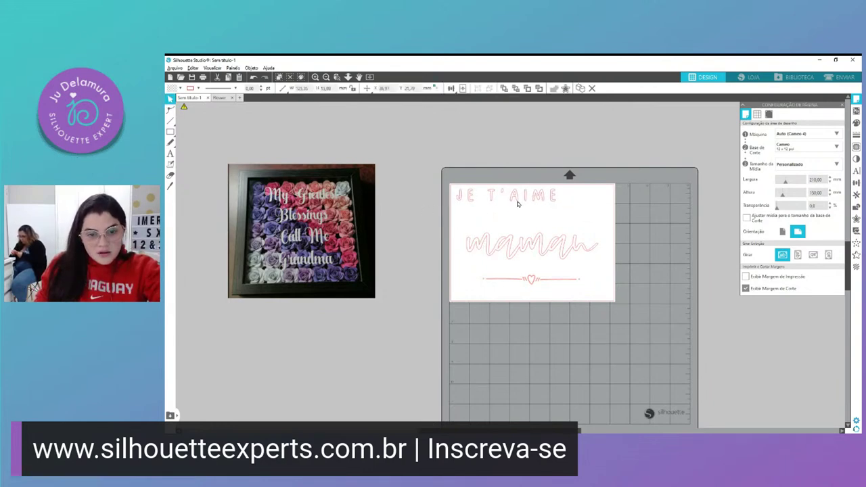
drag(543, 250, 528, 220)
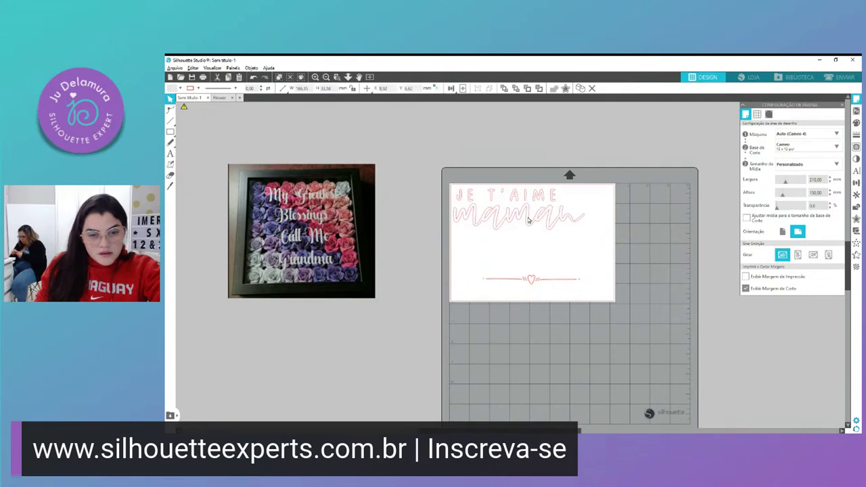
drag(546, 279, 514, 242)
click(509, 242)
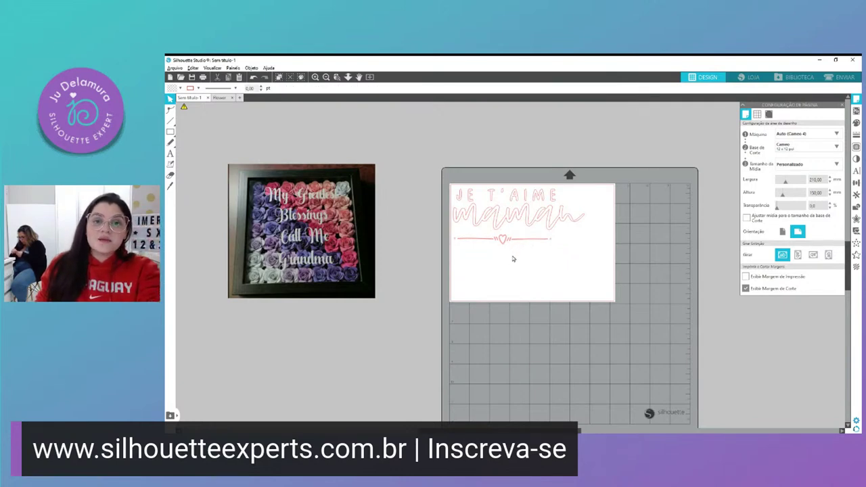
Step: Draw a rectangle around the heart divider and adjust it to about 137 mm wide and 21 mm high
click(170, 131)
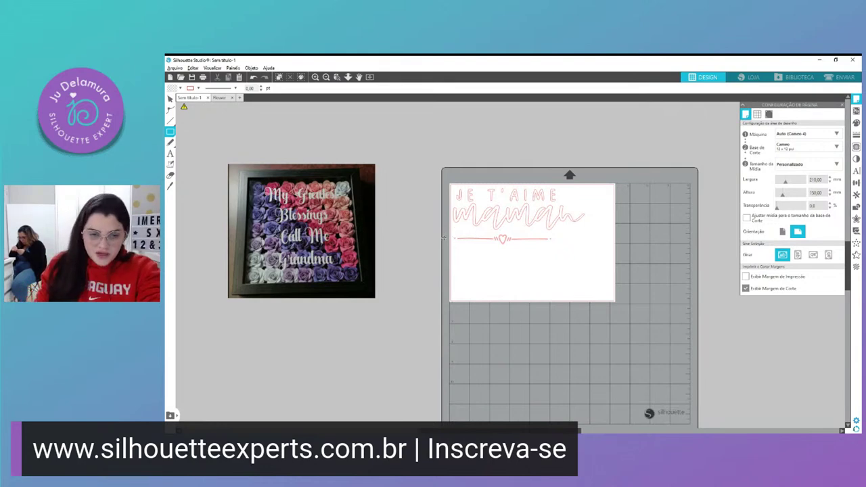
drag(449, 228, 560, 255)
key(Escape)
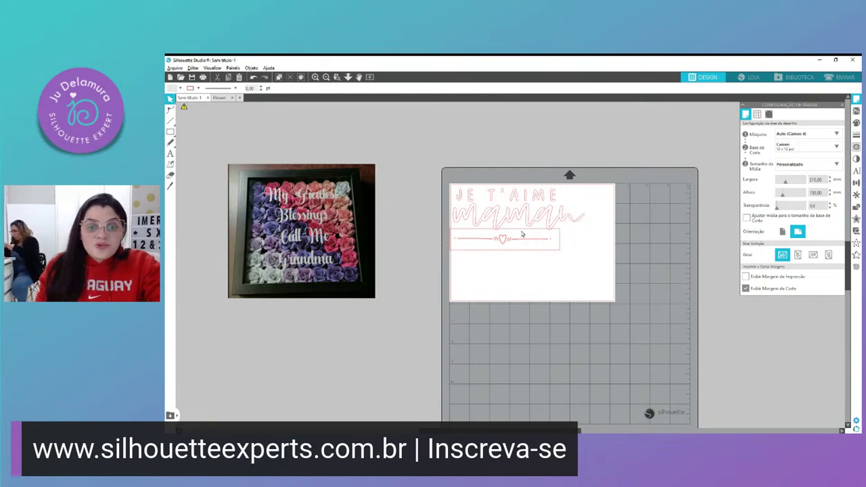
click(524, 253)
drag(504, 254, 502, 255)
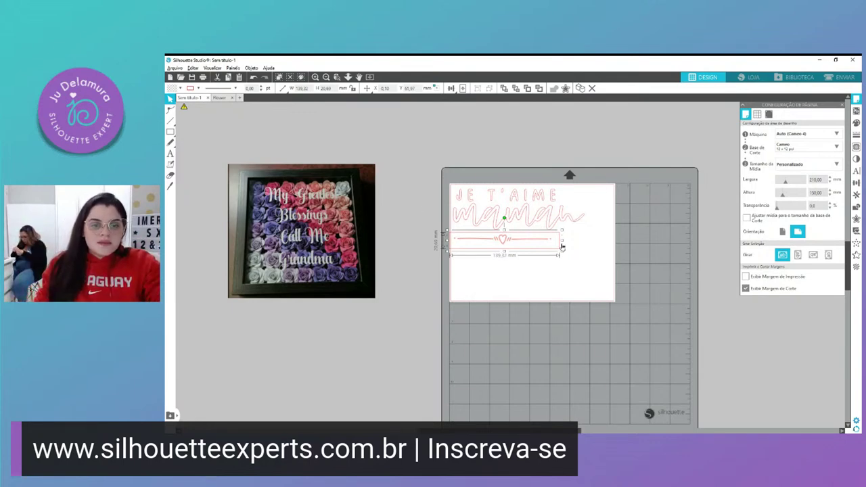
click(564, 269)
click(466, 251)
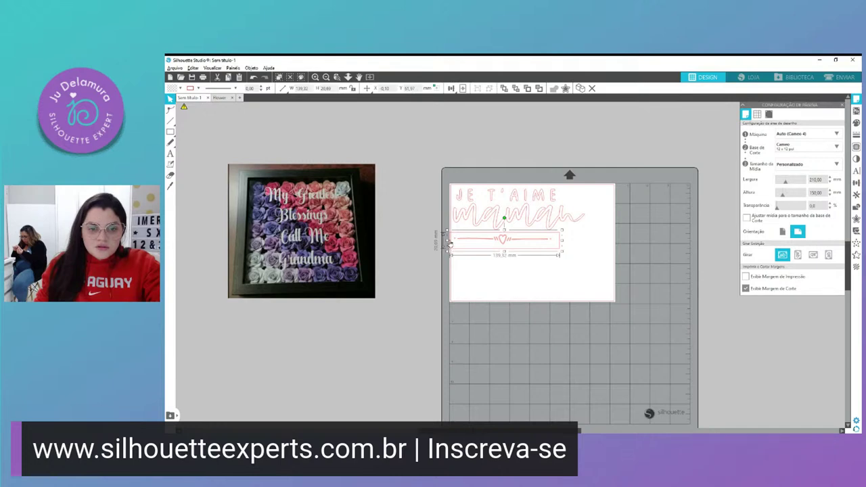
drag(446, 240, 498, 253)
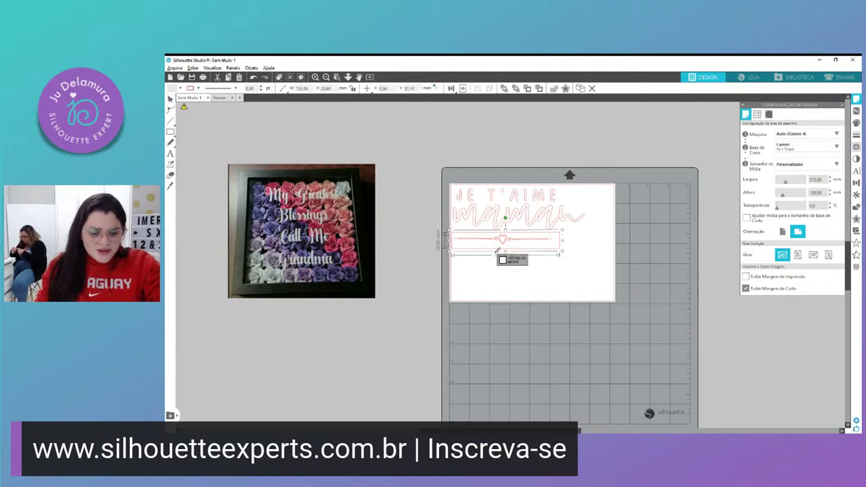
Step: Copy the divider's rectangle onto "maman" and stretch the copy around the word to about 171 by 36 mm
drag(497, 254, 520, 237)
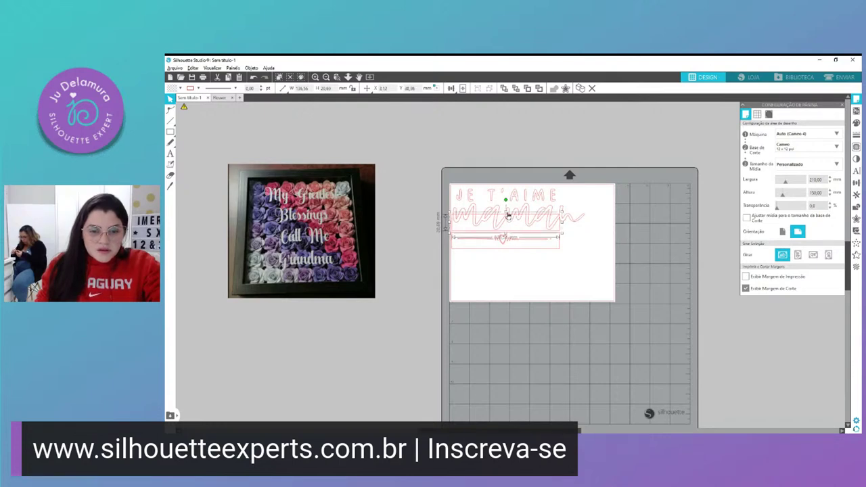
drag(508, 215, 518, 202)
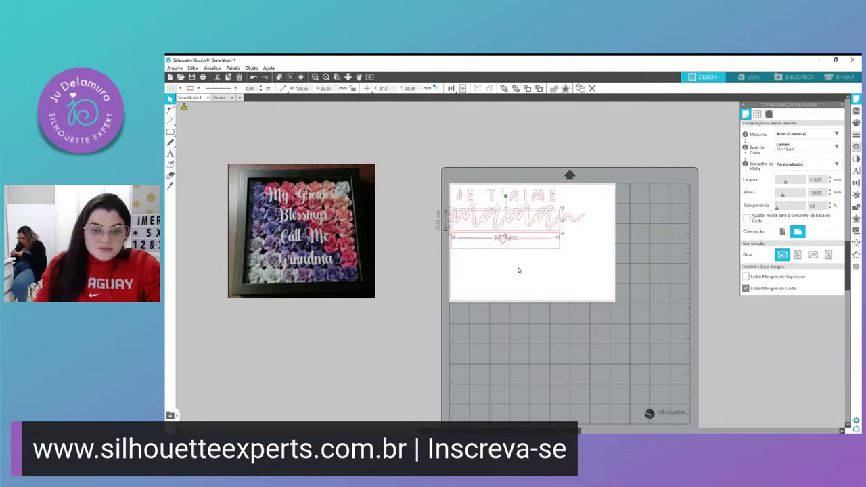
drag(505, 208, 506, 202)
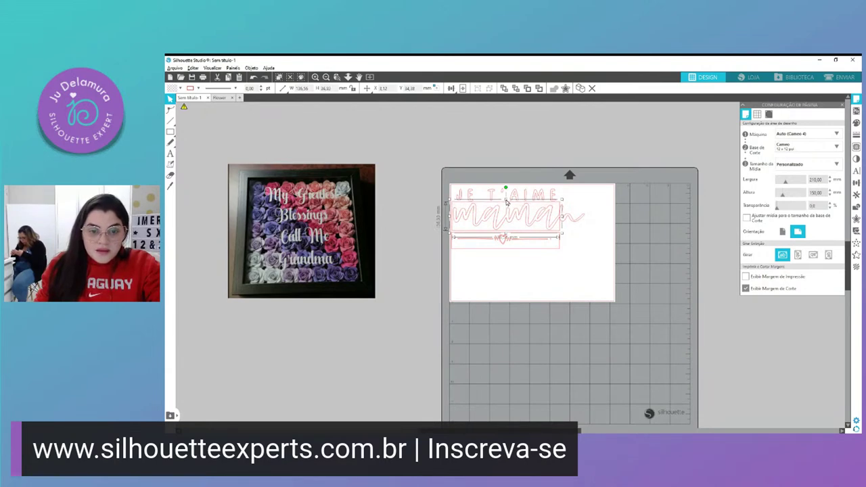
drag(561, 219, 579, 216)
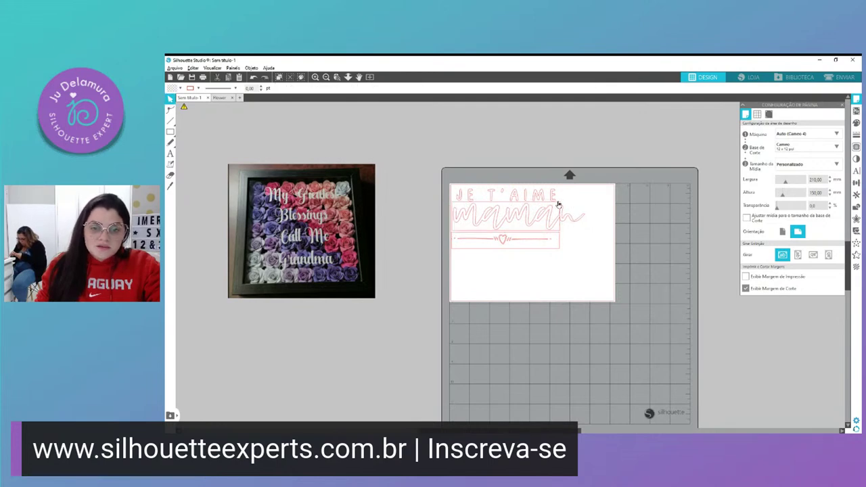
mouse_move(578, 218)
mouse_down()
mouse_move(569, 217)
mouse_move(588, 215)
mouse_up()
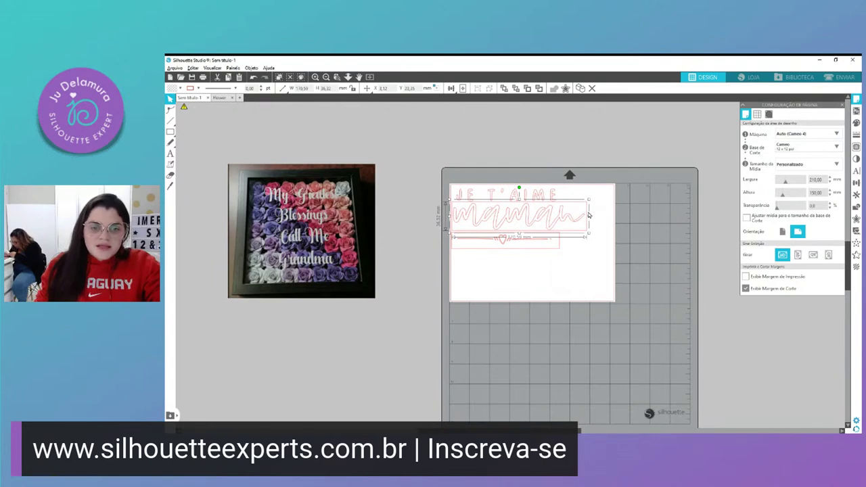
Step: Copy the divider's rectangle around "Je t'aime" and reduce the copy's height to about 18.5 mm, clear of the "maman" frame
click(545, 250)
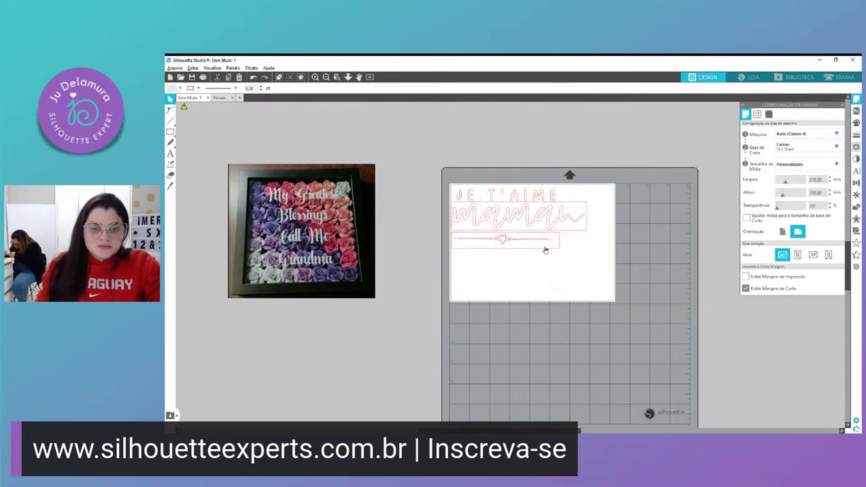
click(545, 246)
drag(548, 248, 545, 206)
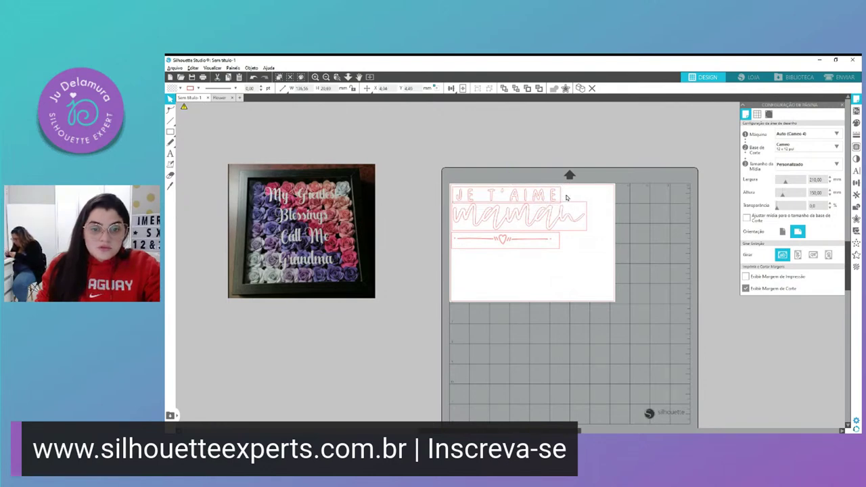
scroll(503, 194, up, 5)
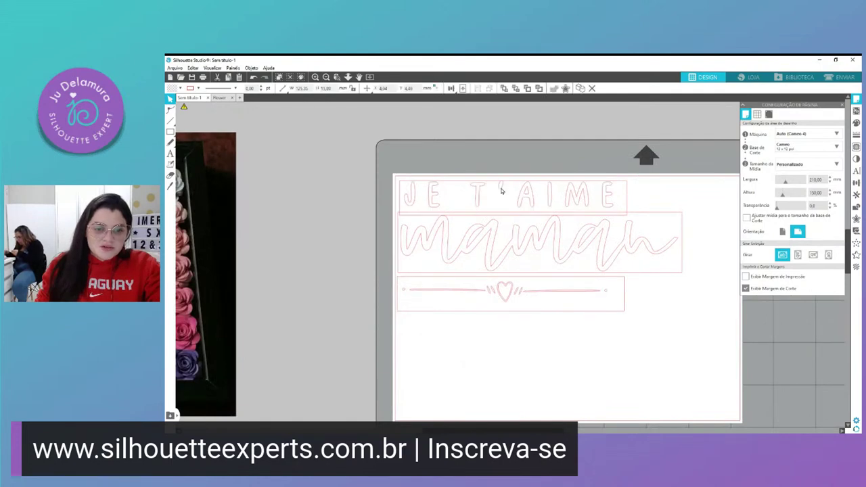
click(625, 203)
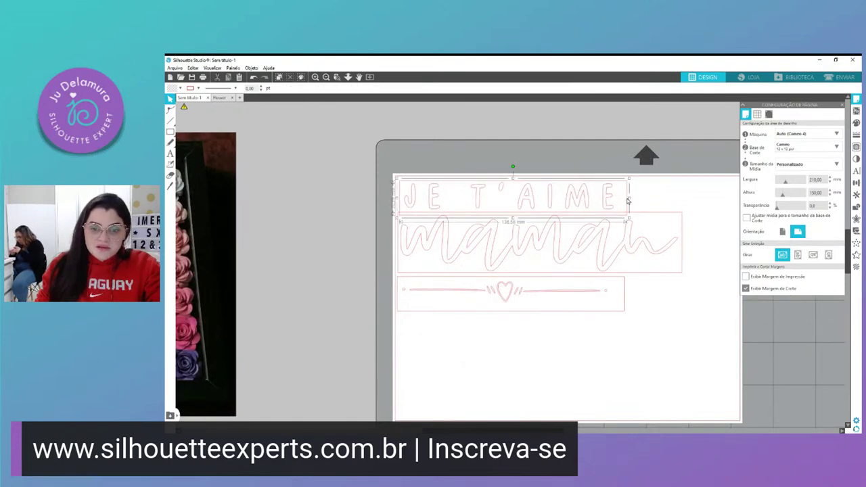
drag(513, 216, 514, 216)
click(669, 325)
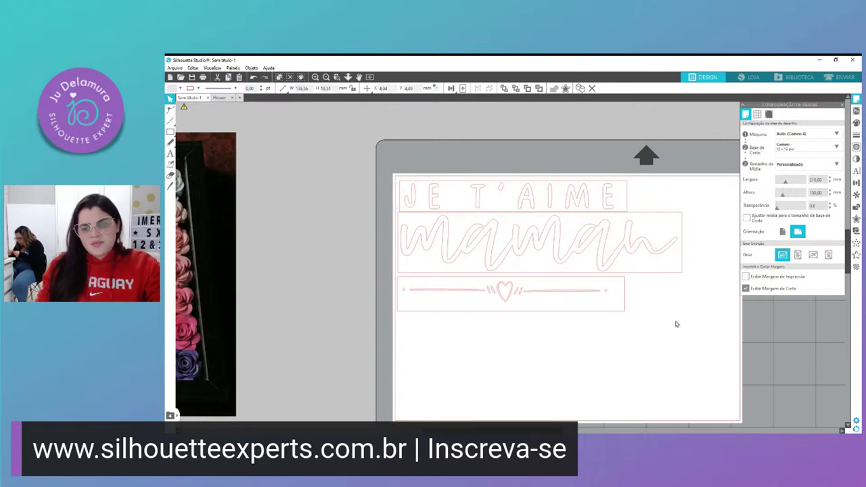
Step: Nudge the "Je t'aime" lettering together with its rectangle slightly upward, away from the "maman" frame, and leave everything deselected
scroll(616, 337, down, 1)
scroll(612, 336, down, 1)
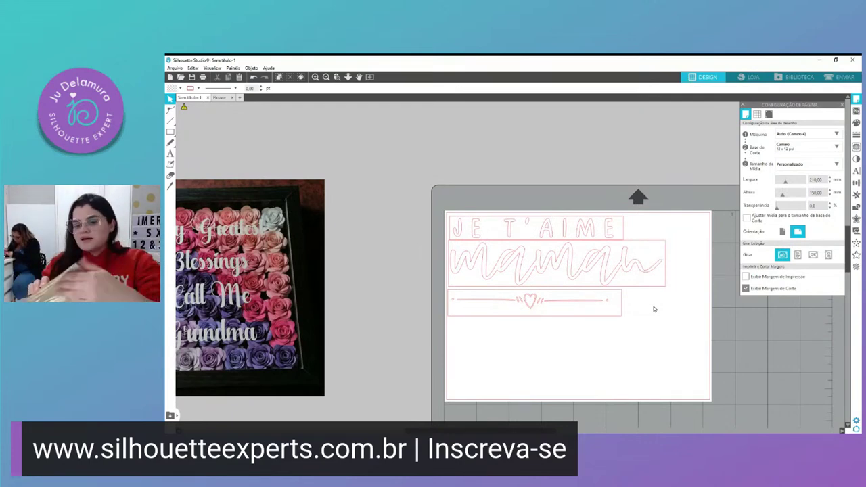
click(647, 274)
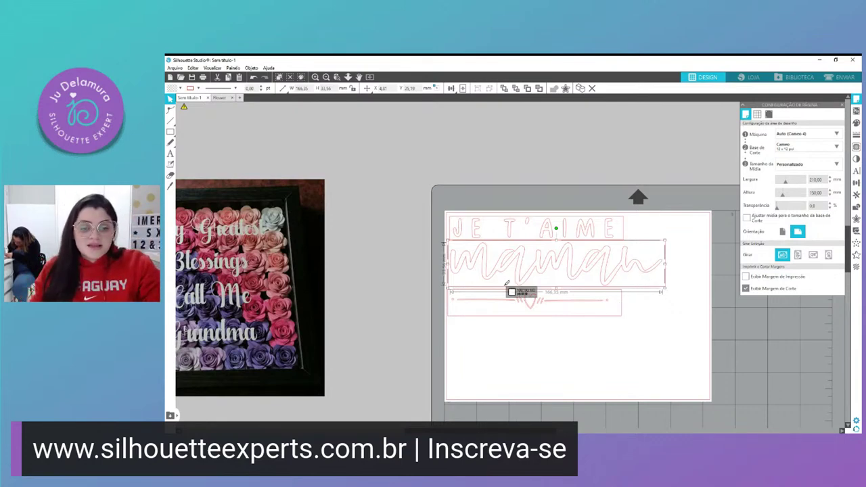
scroll(500, 283, up, 2)
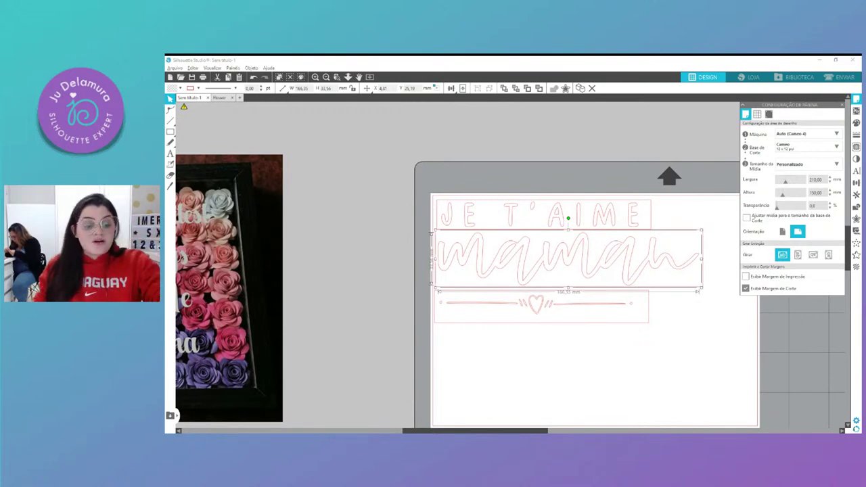
click(616, 194)
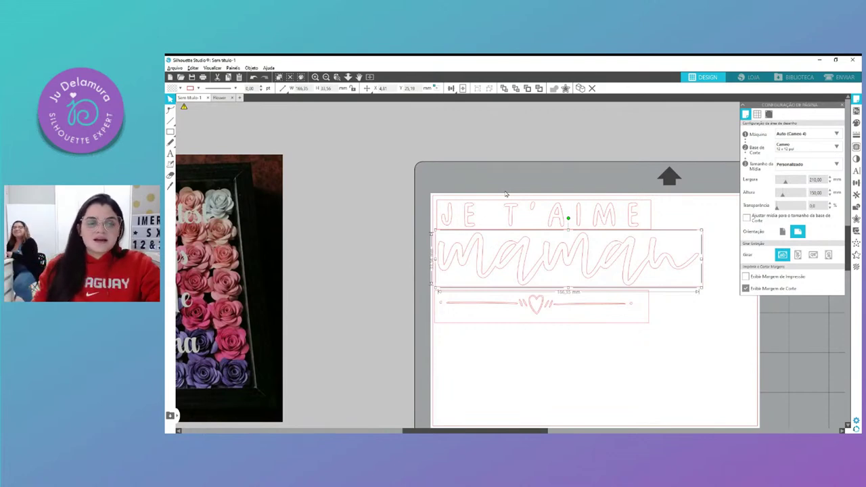
click(495, 215)
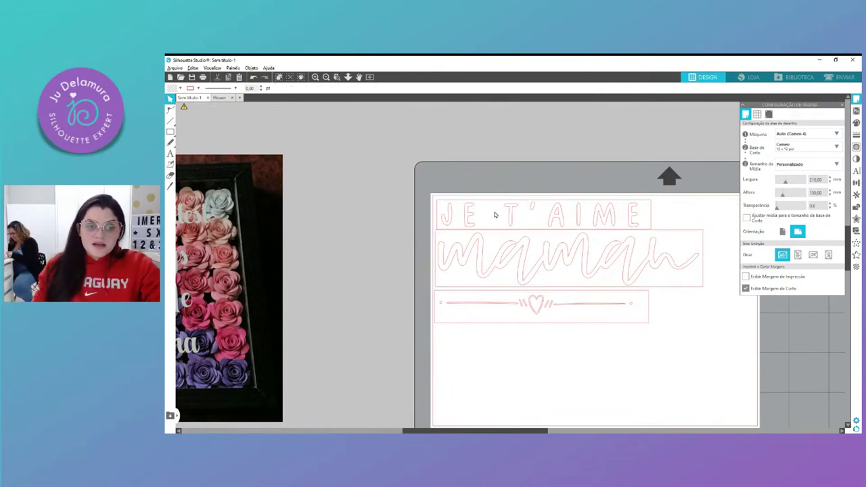
click(617, 221)
drag(629, 221, 632, 220)
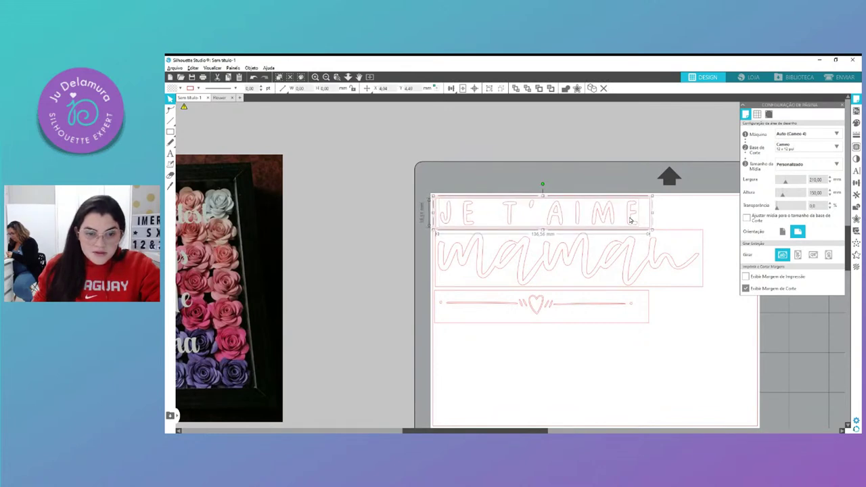
click(610, 189)
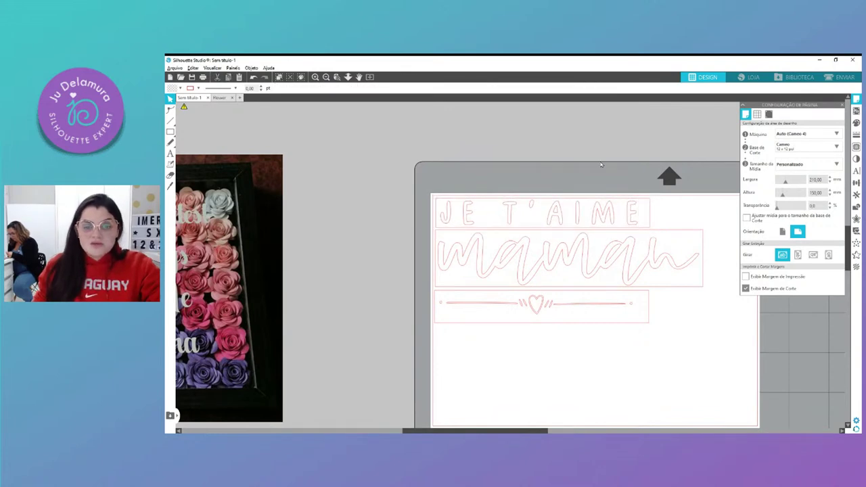
Step: Switch to the Flower document with the spiral flower cutting layout
click(218, 97)
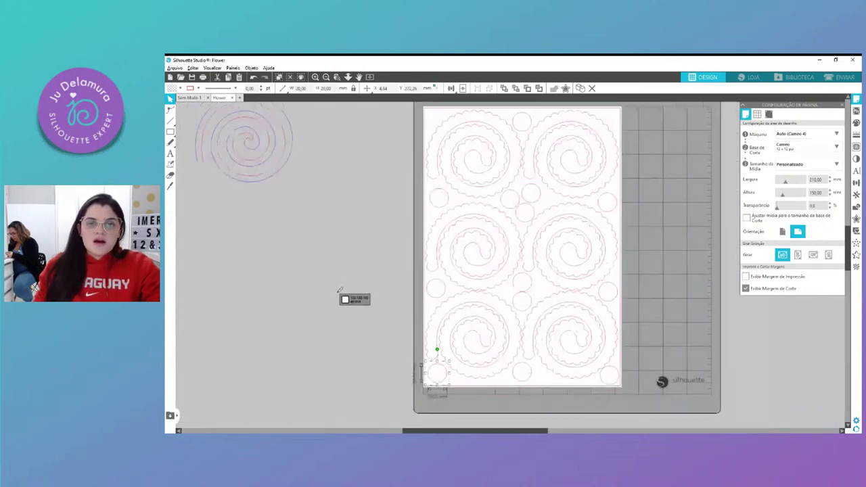